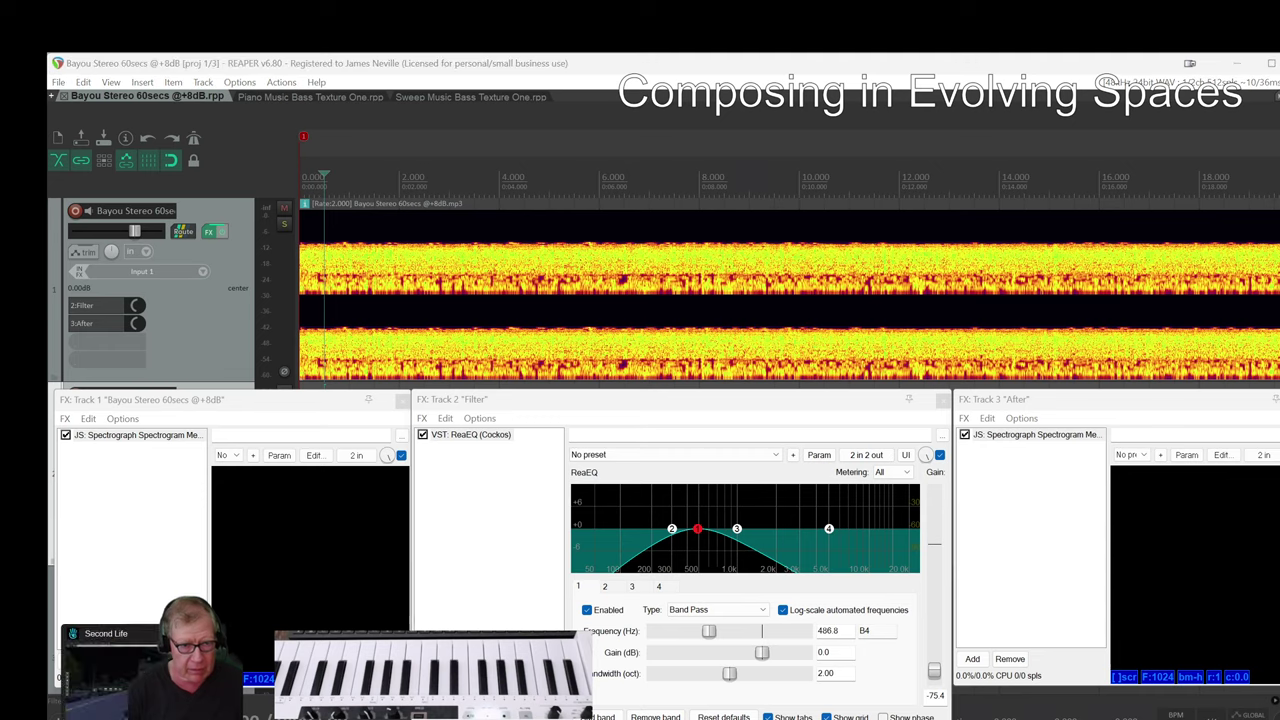
Switch to Second Life, teleport to the 3D in Music Interactive Composer Kits exhibit, and walk up to the wall of spectrogram panels.
key(alt+Tab)
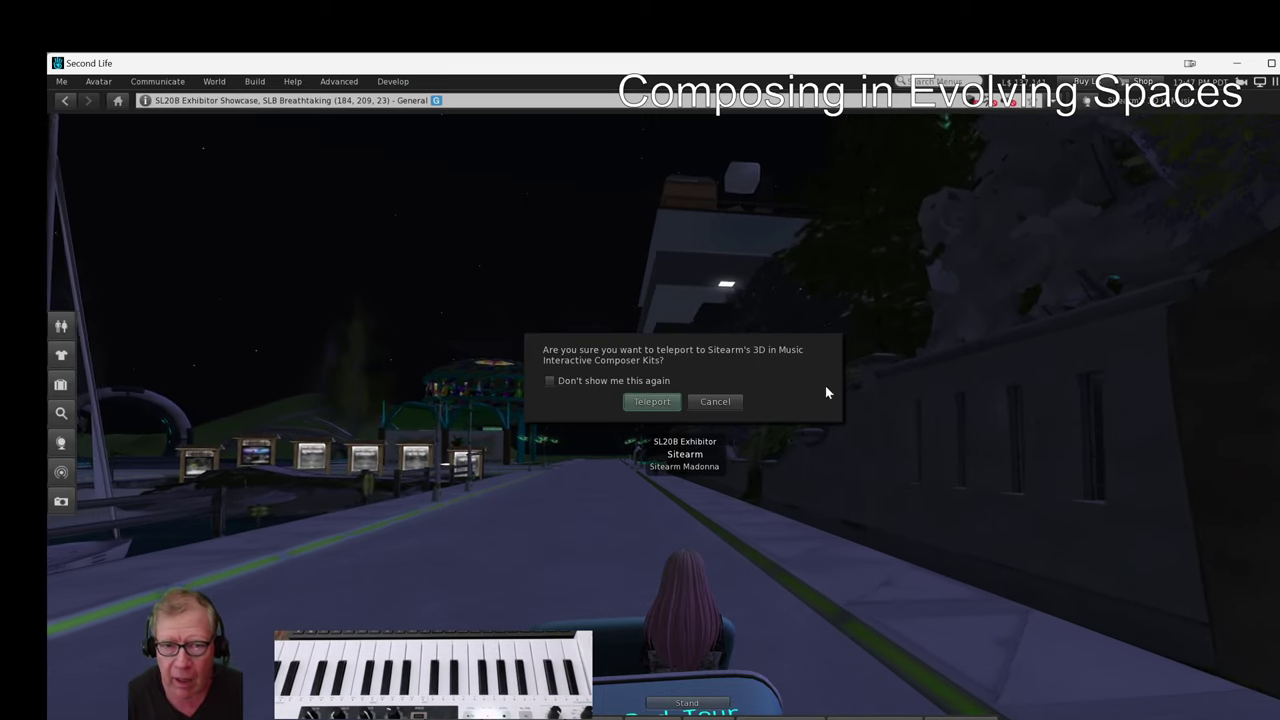
click(673, 402)
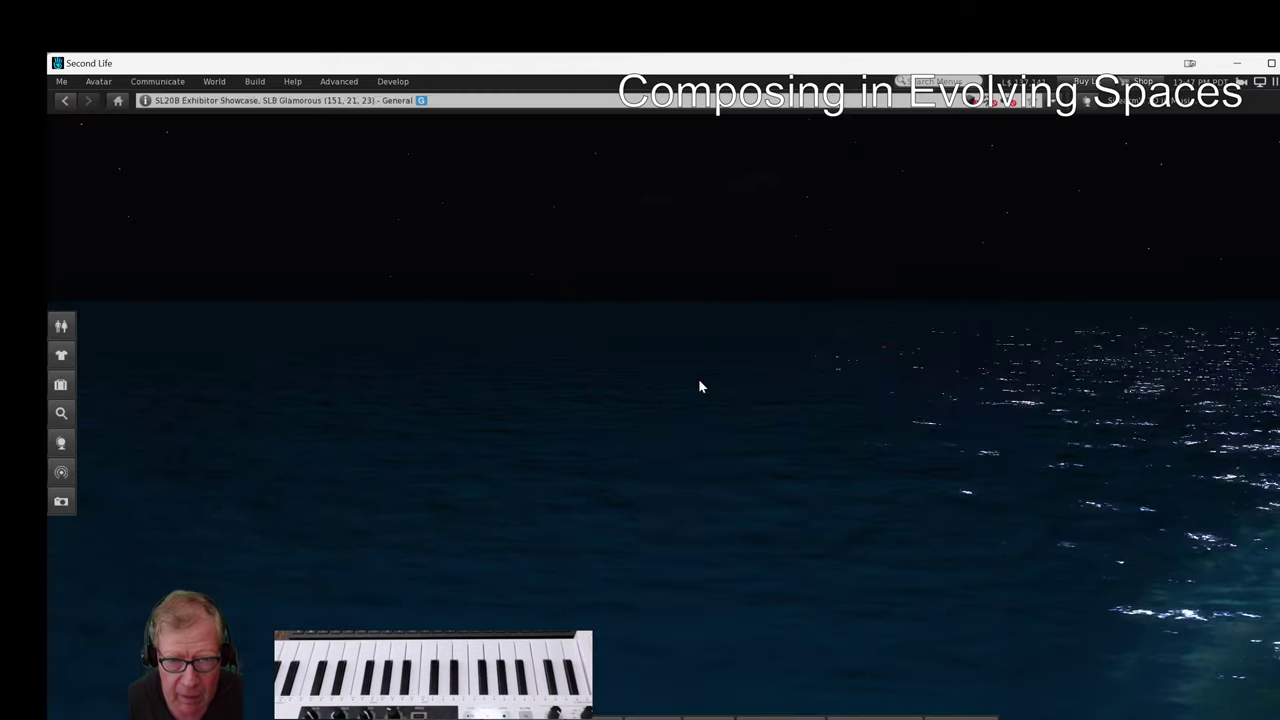
key(Right)
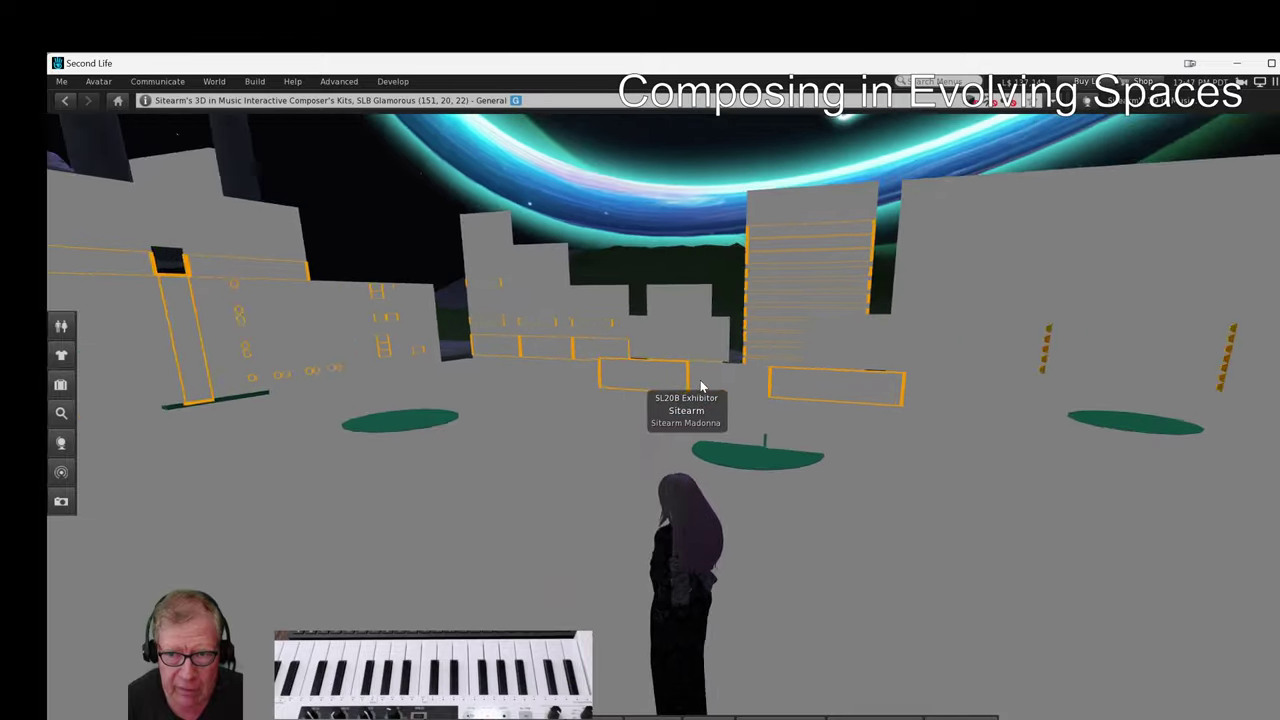
key(Up)
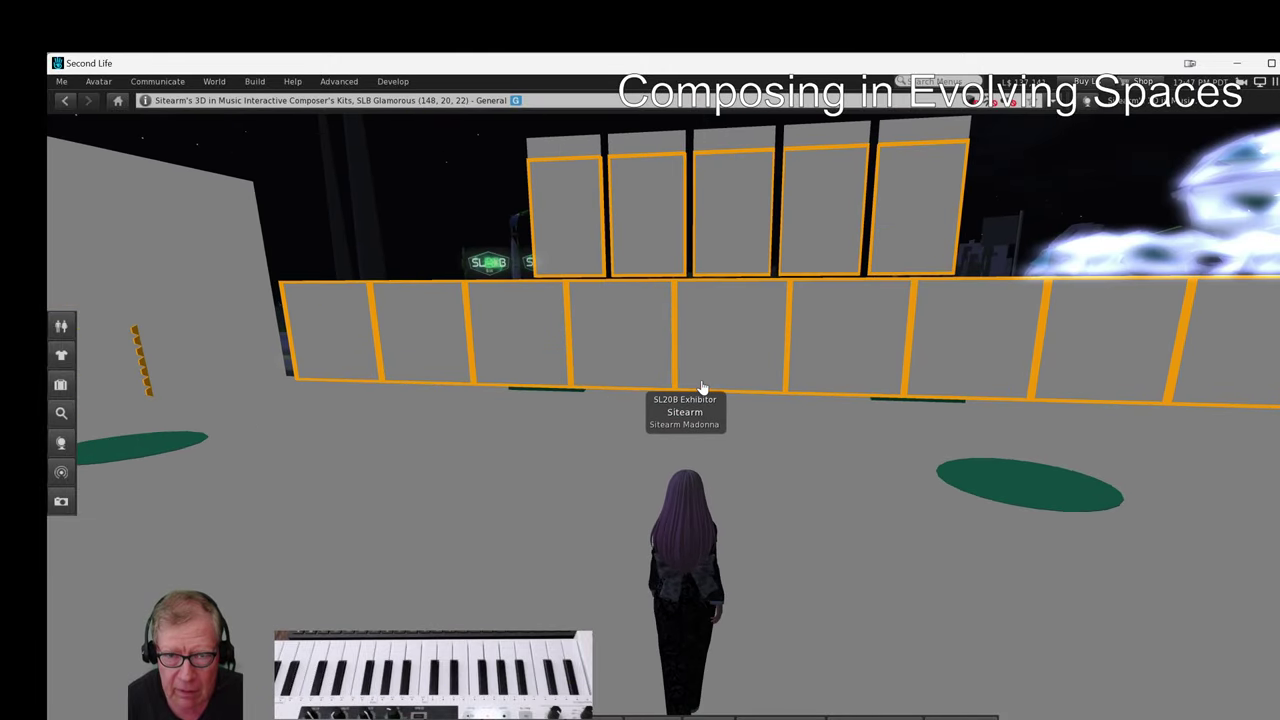
key(Up)
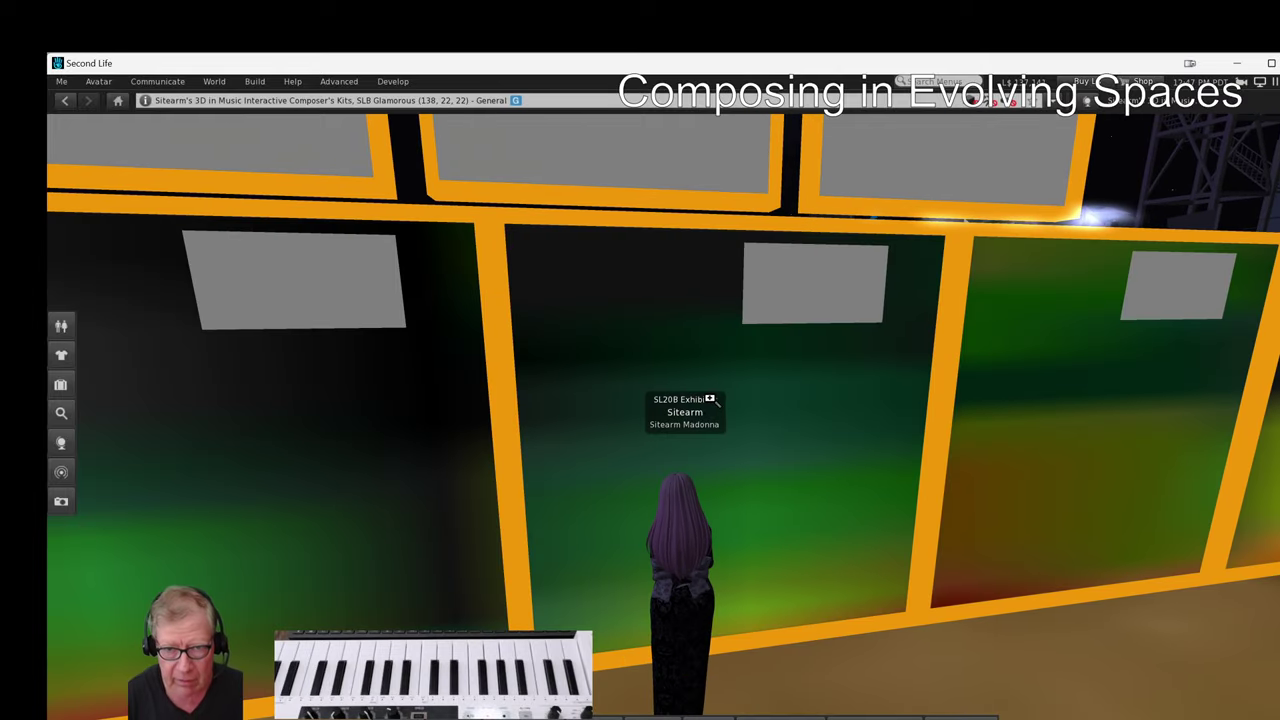
key(Up)
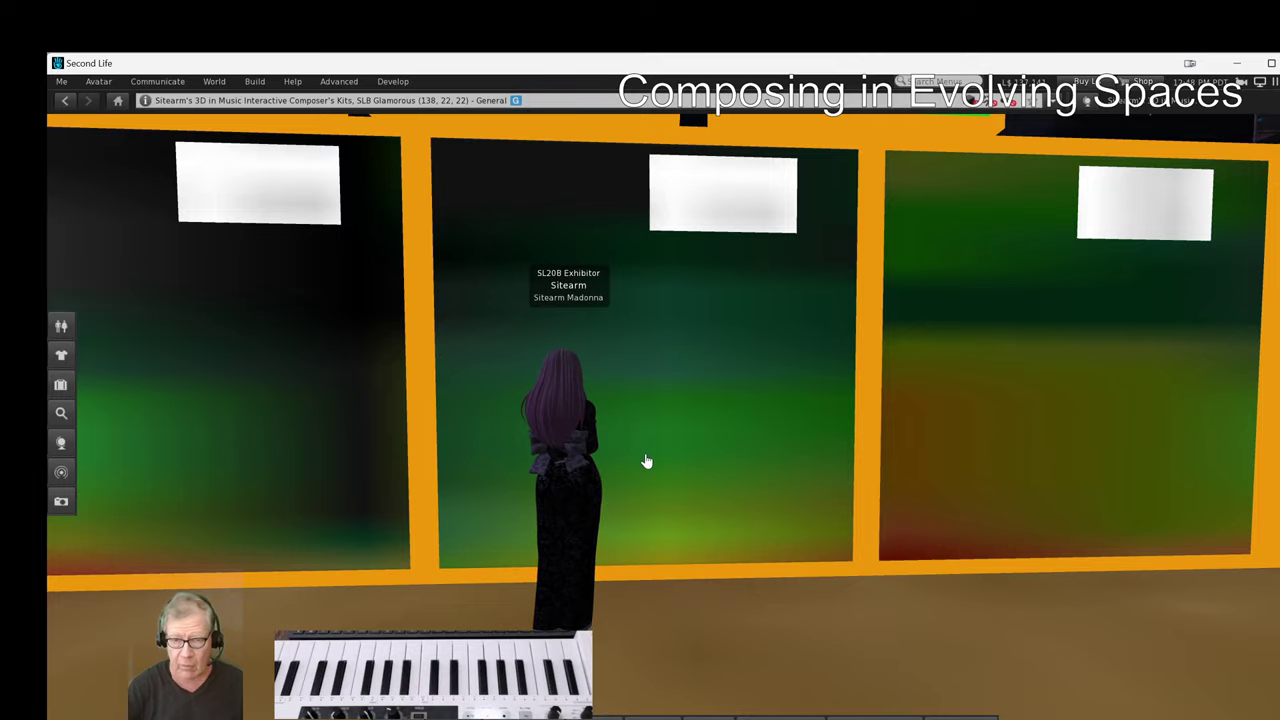
Walk along the panel wall and turn to face the Piano, Trumpet, Violin and Brass Synth spectrograms.
key(Right)
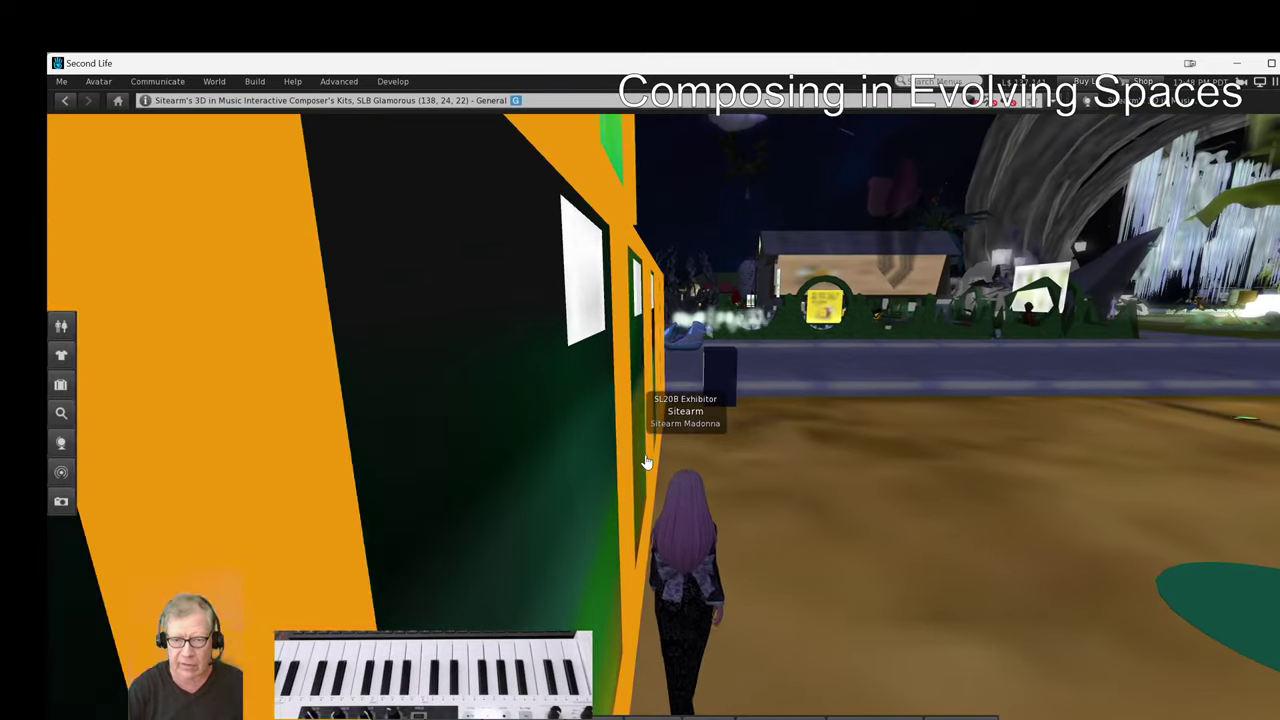
key(Left)
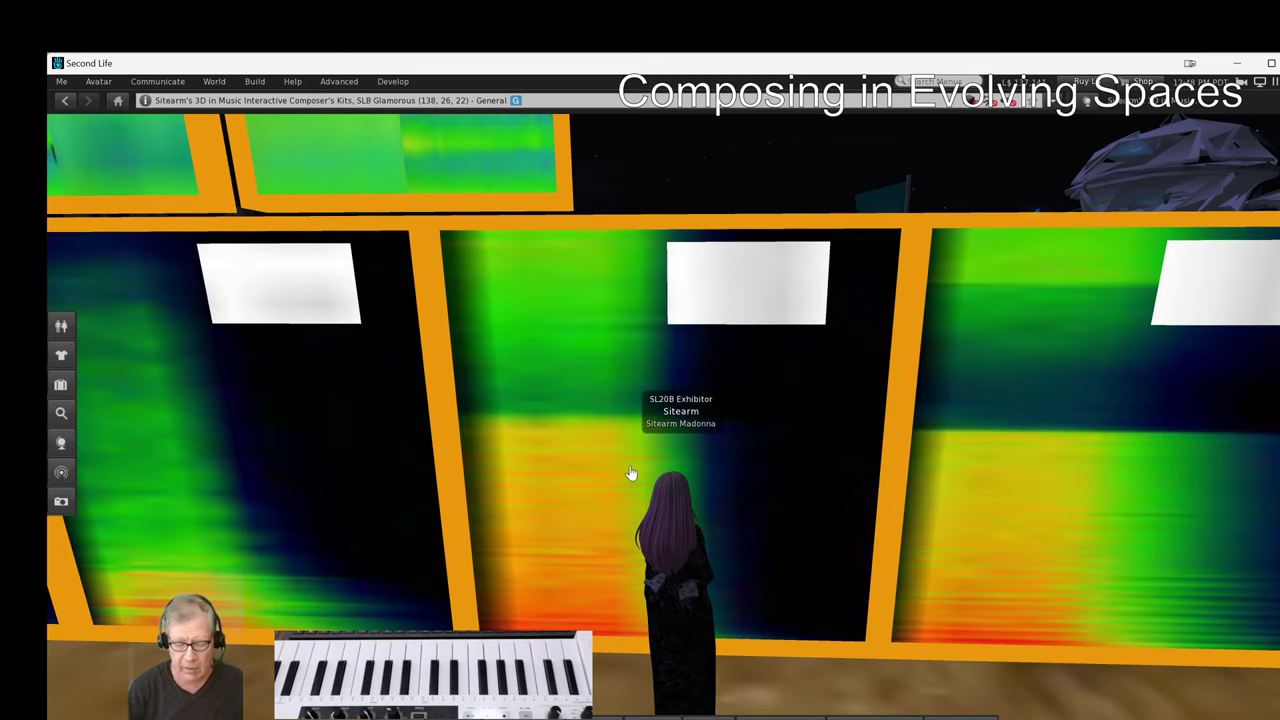
key(Left)
key(Right)
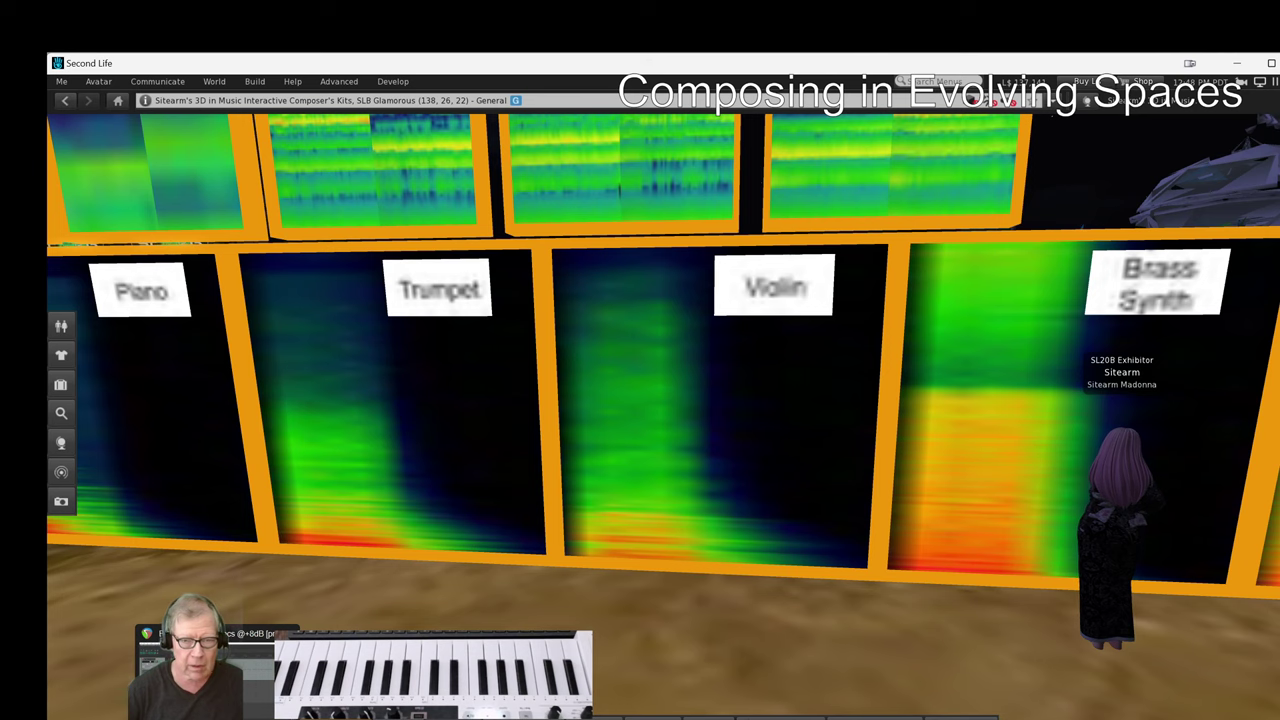
Switch to REAPER, play the Bayou Stereo recording with its before and after spectrograms, and stop playback.
click(215, 633)
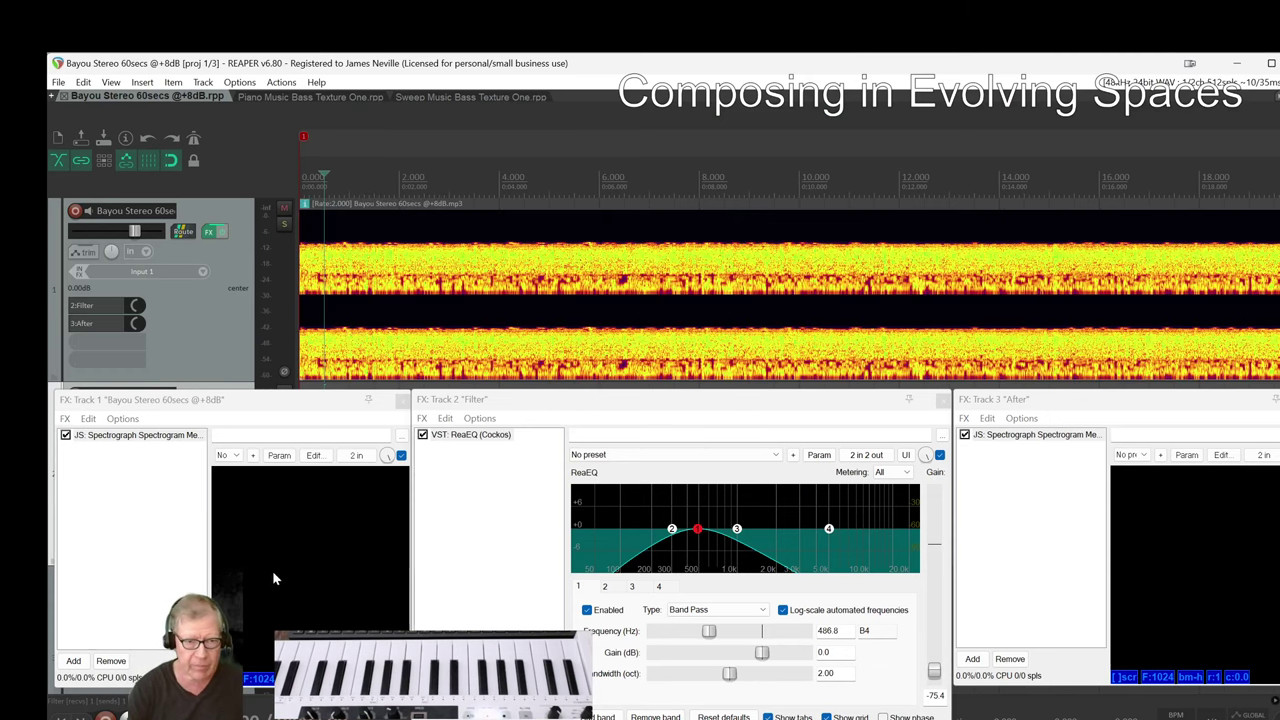
key(space)
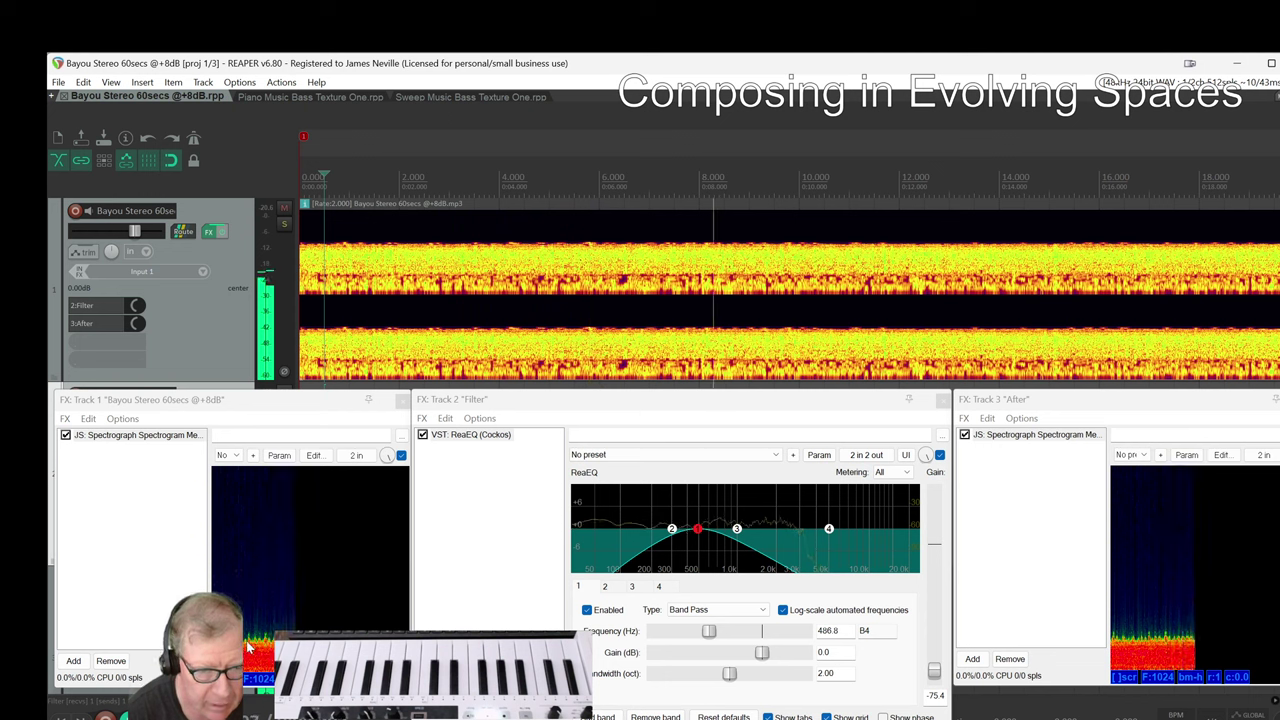
key(space)
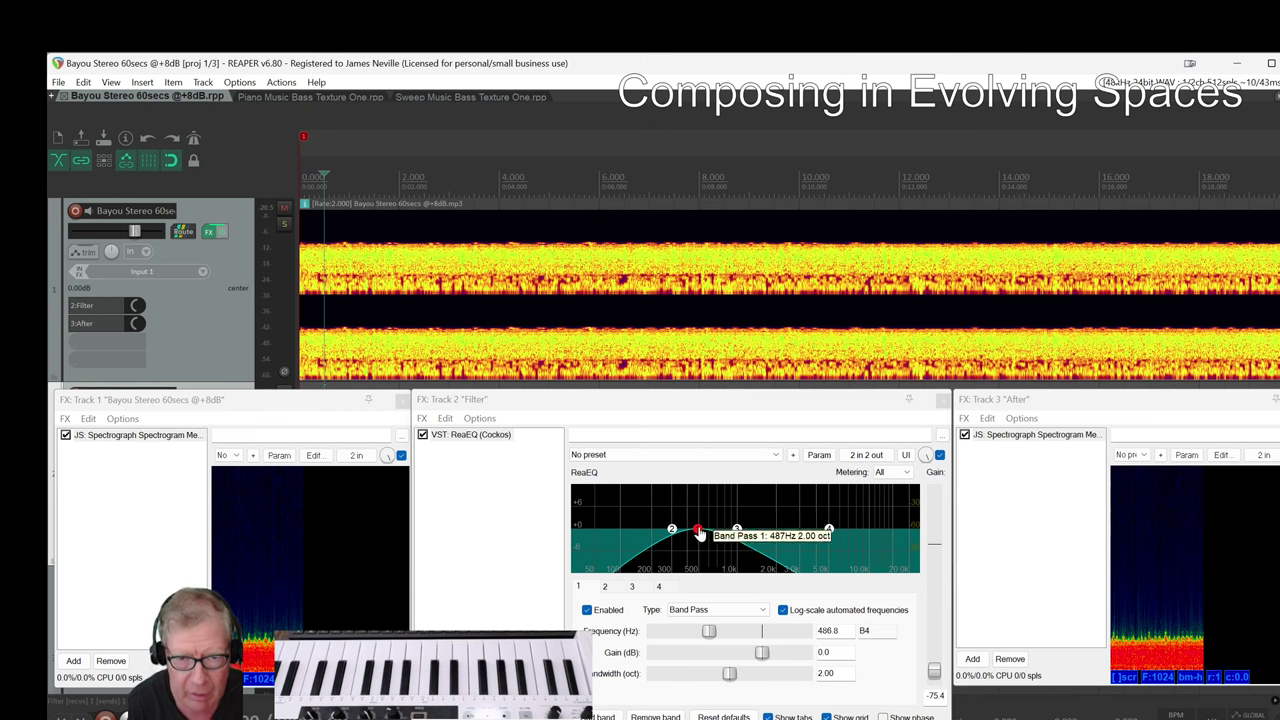
Raise the ReaEQ band-pass frequency on the Filter track to 22303.9 Hz while the Bayou Stereo recording plays, and stop playback.
key(space)
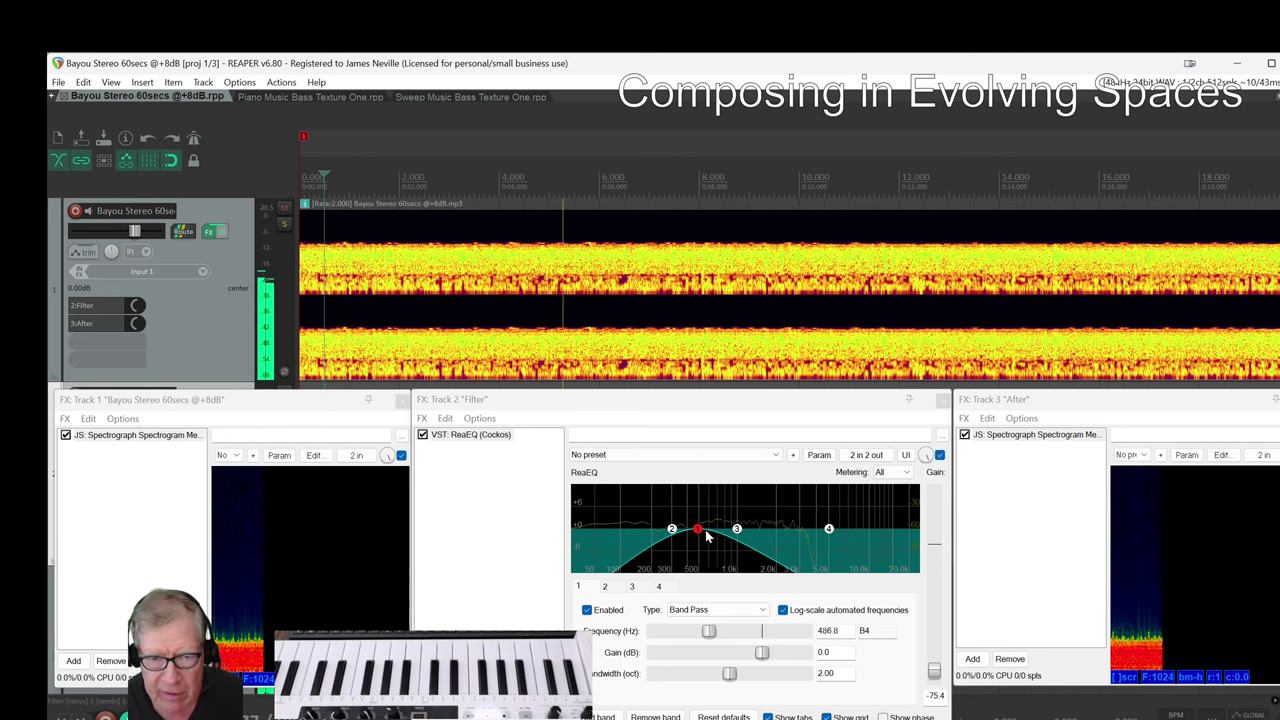
drag(697, 528, 913, 538)
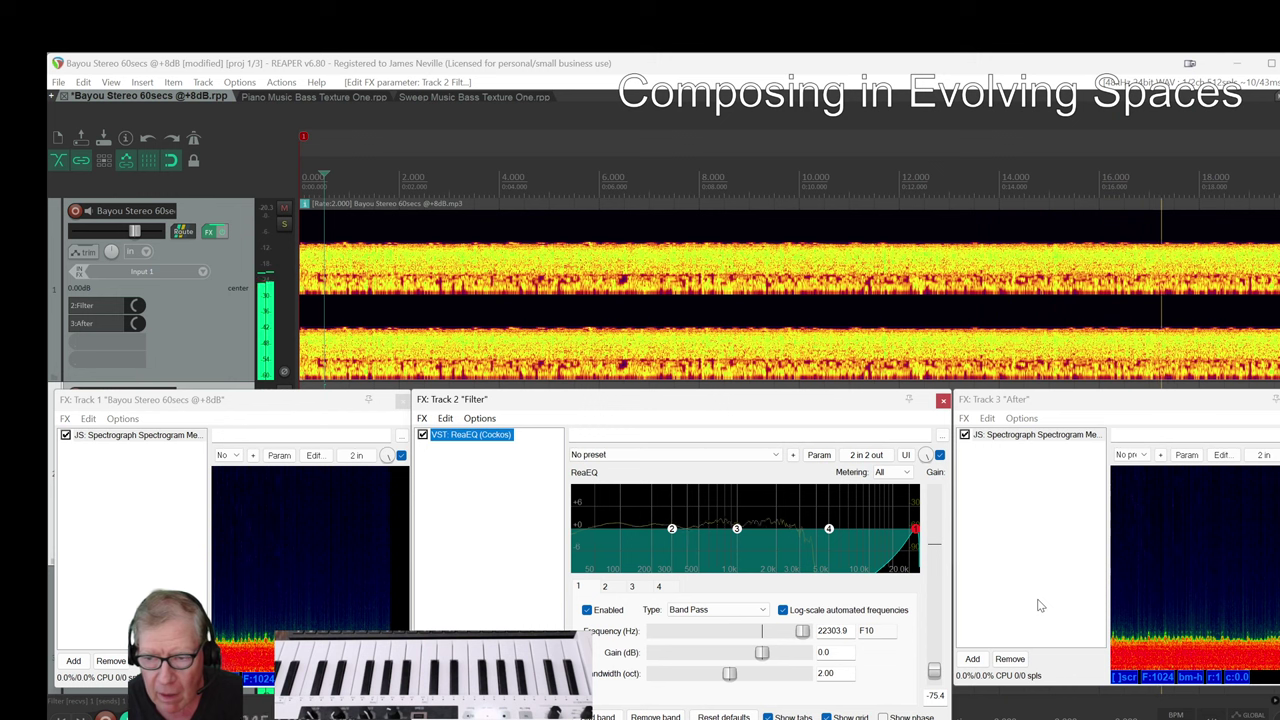
key(space)
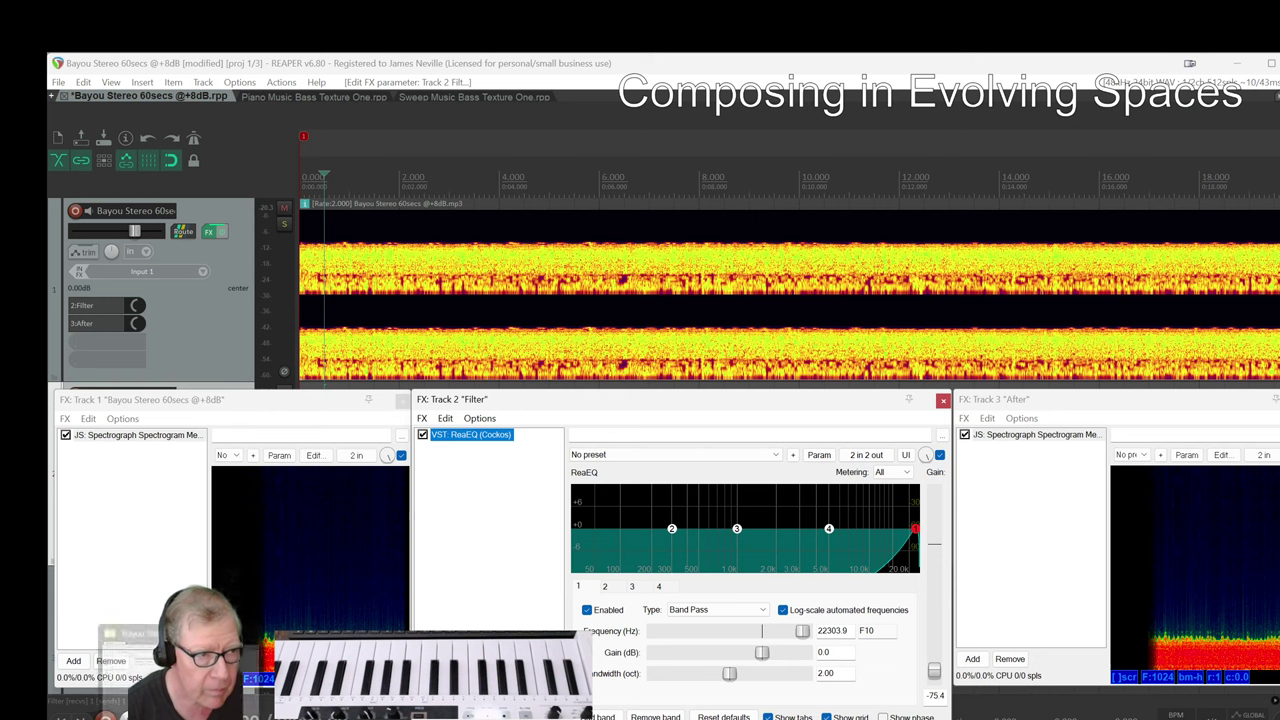
View the image Bandpass Before and After Screen Shot.png, and minimize it and its folder window to return to REAPER.
key(alt+Tab)
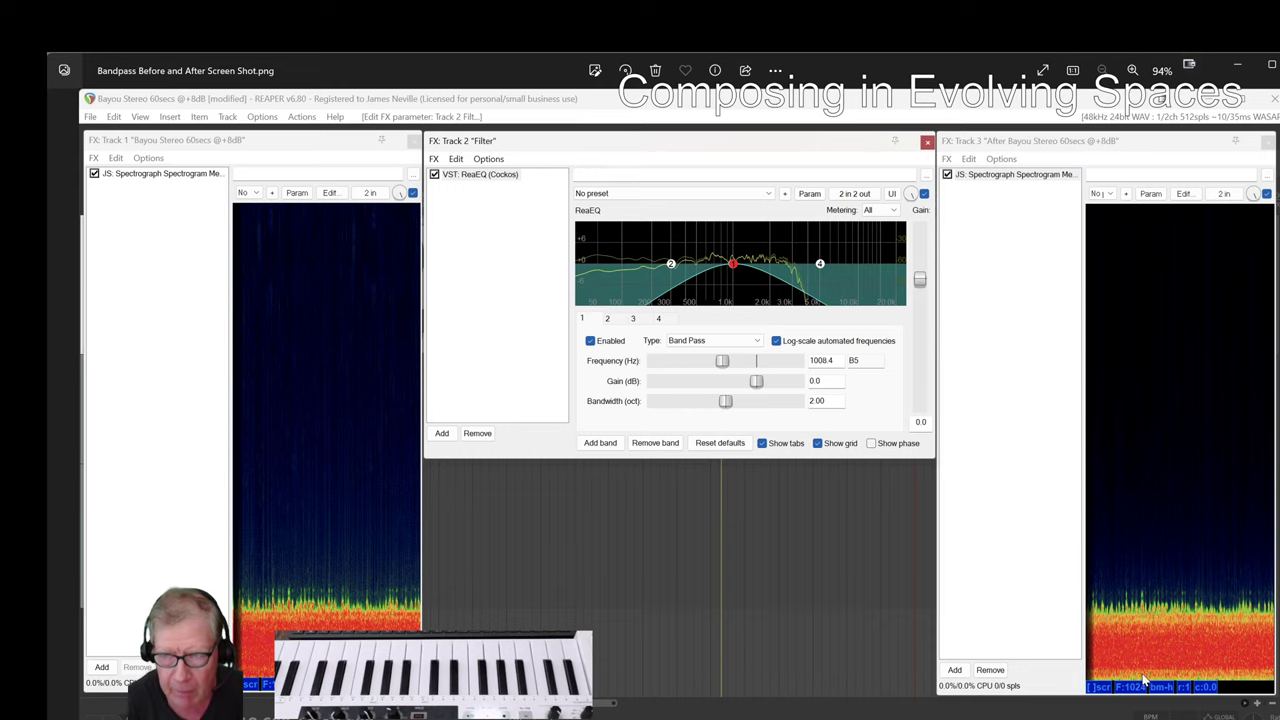
click(1235, 67)
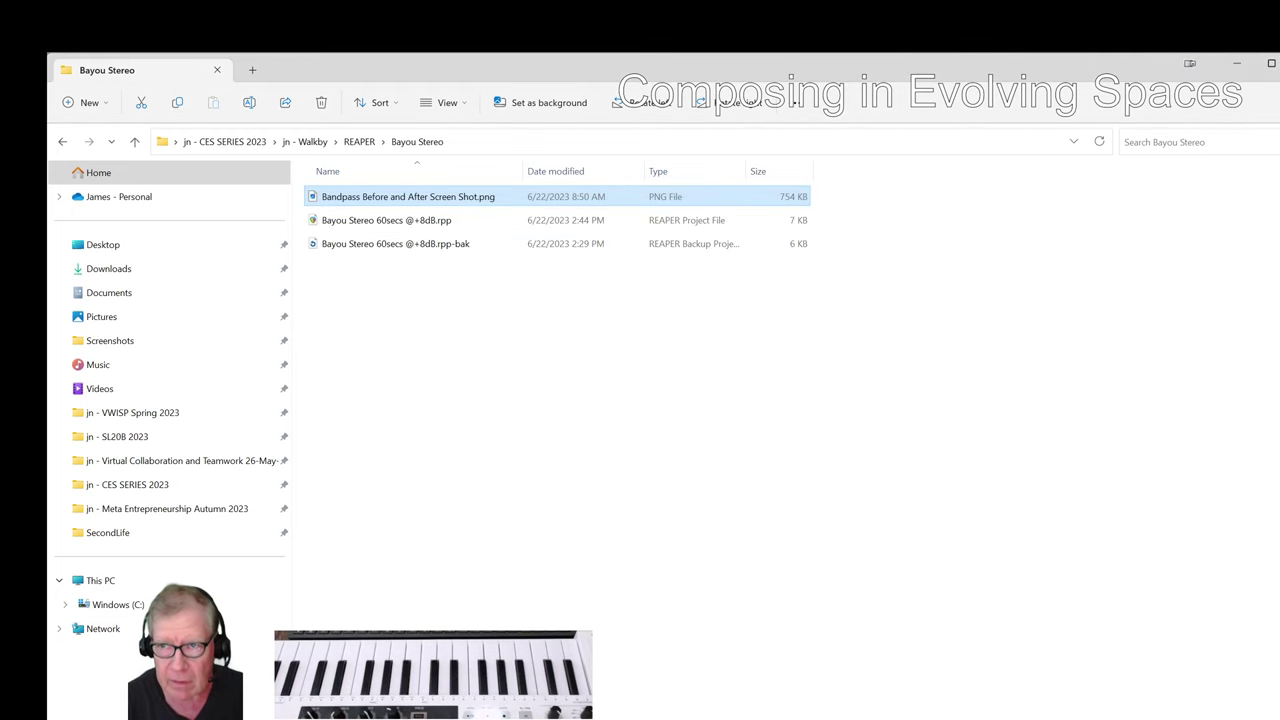
click(1236, 63)
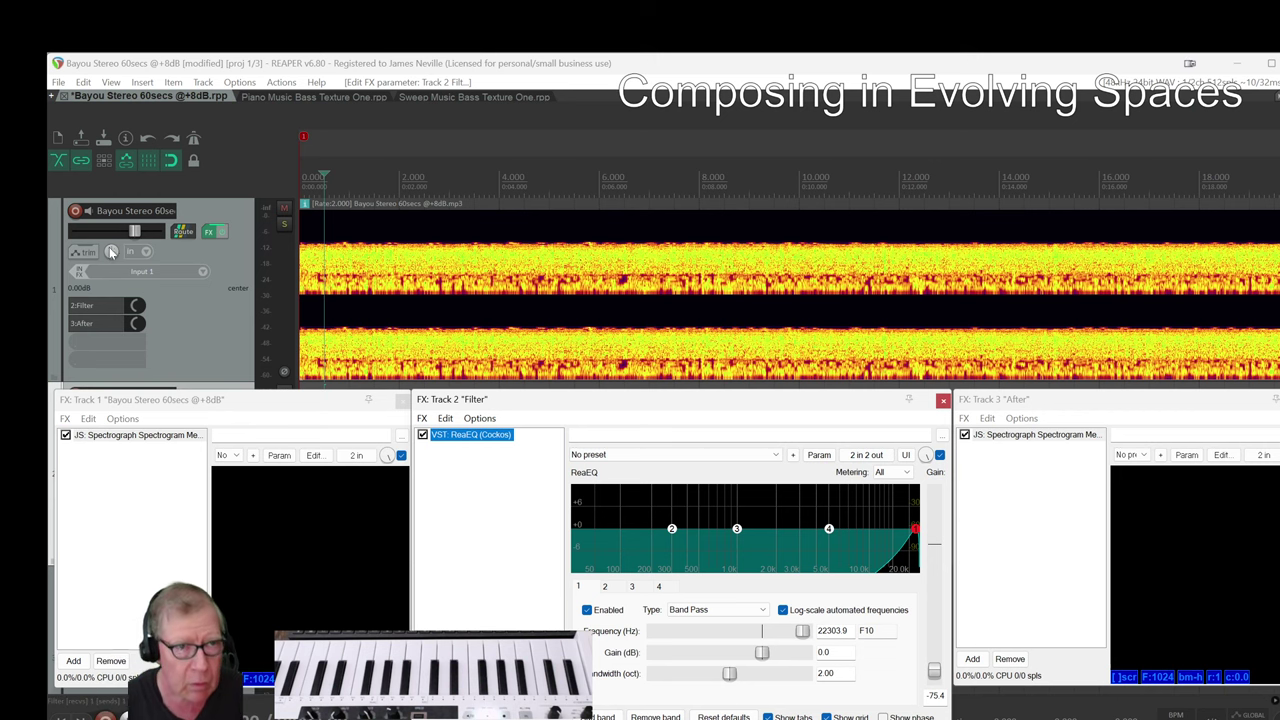
Bring up the Piano Music Bass Texture One project and play all of its piano tracks together.
click(266, 96)
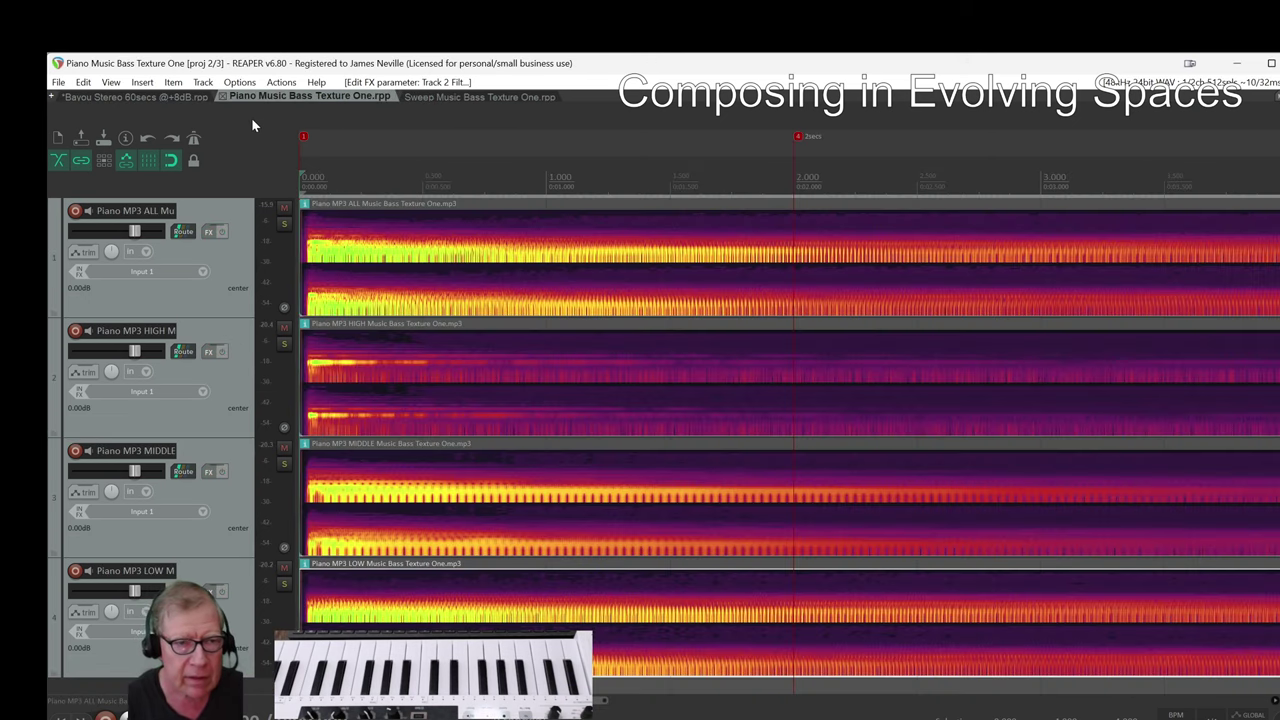
key(space)
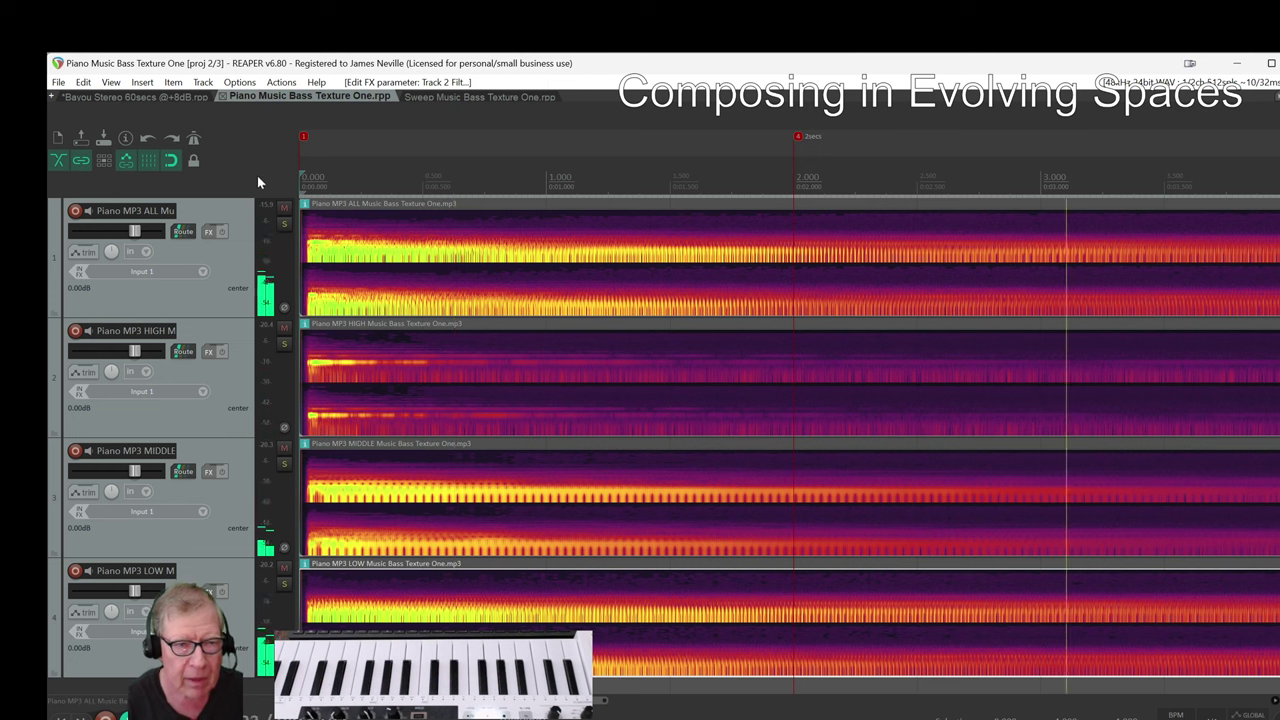
key(space)
Mute the Piano MP3 ALL track and play the HIGH, MIDDLE and LOW tracks together.
click(283, 207)
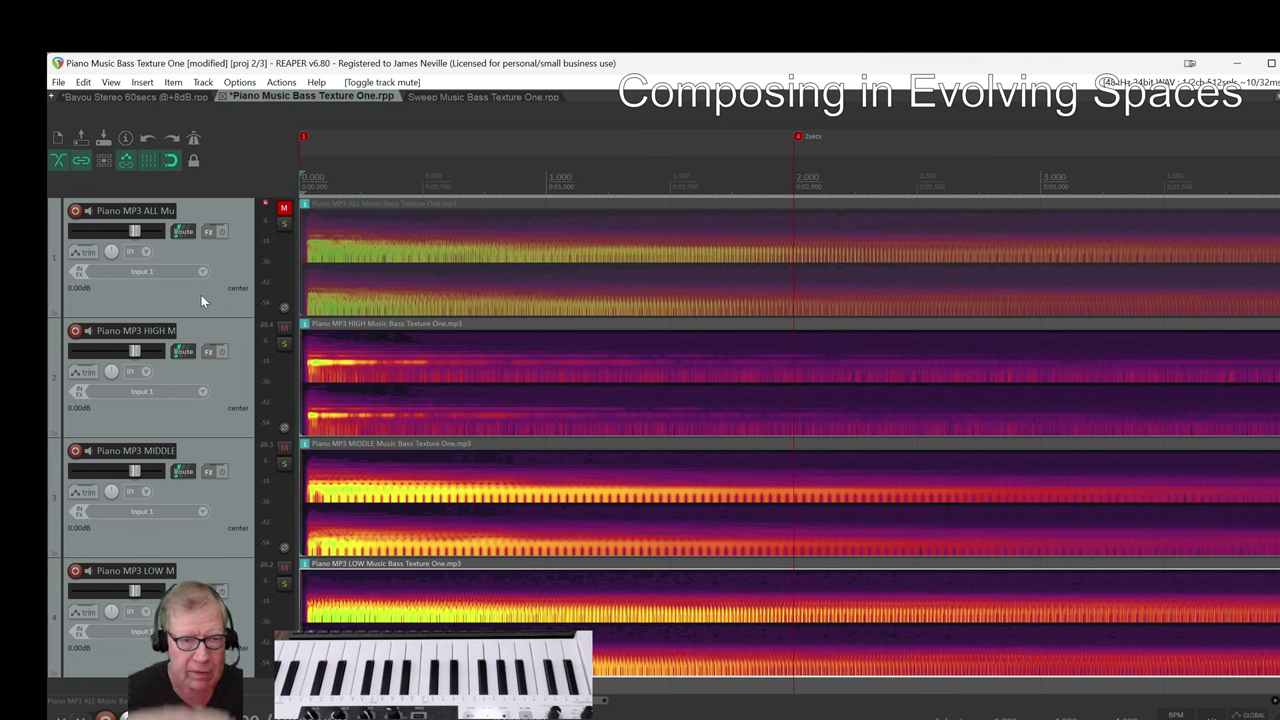
key(space)
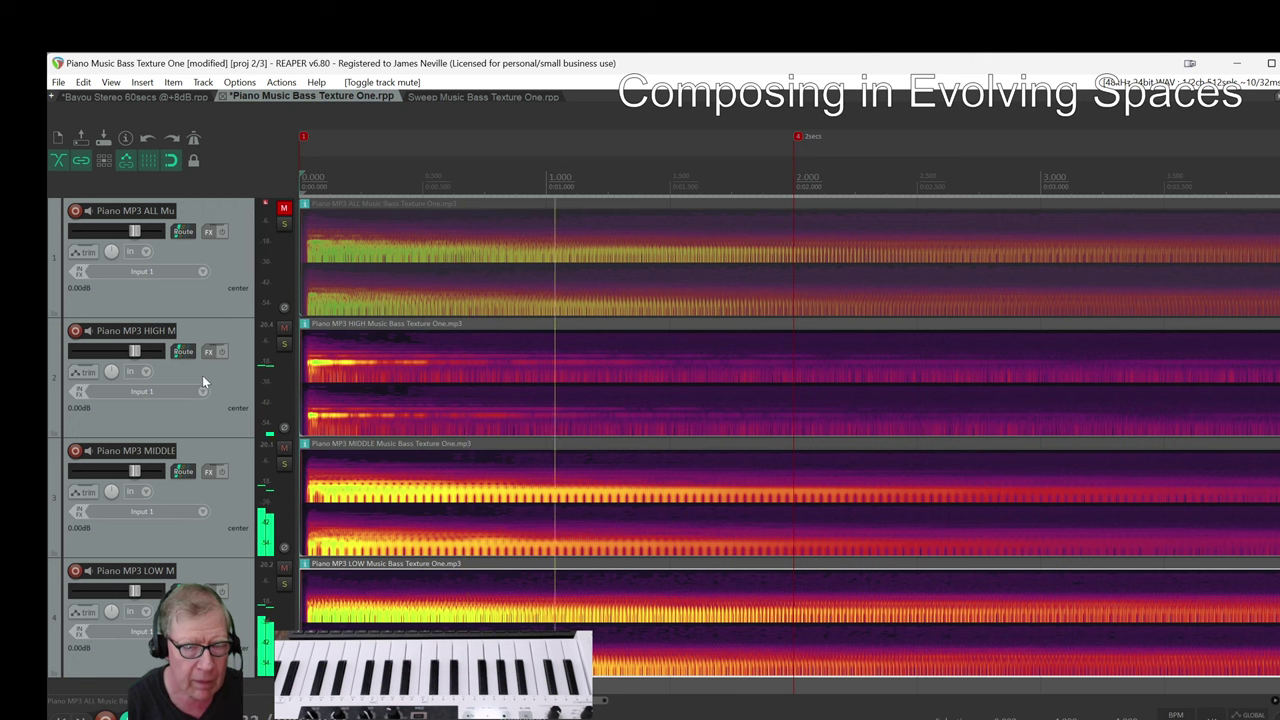
Solo the Piano MP3 HIGH track and replay it several times to hear only the high band.
click(283, 345)
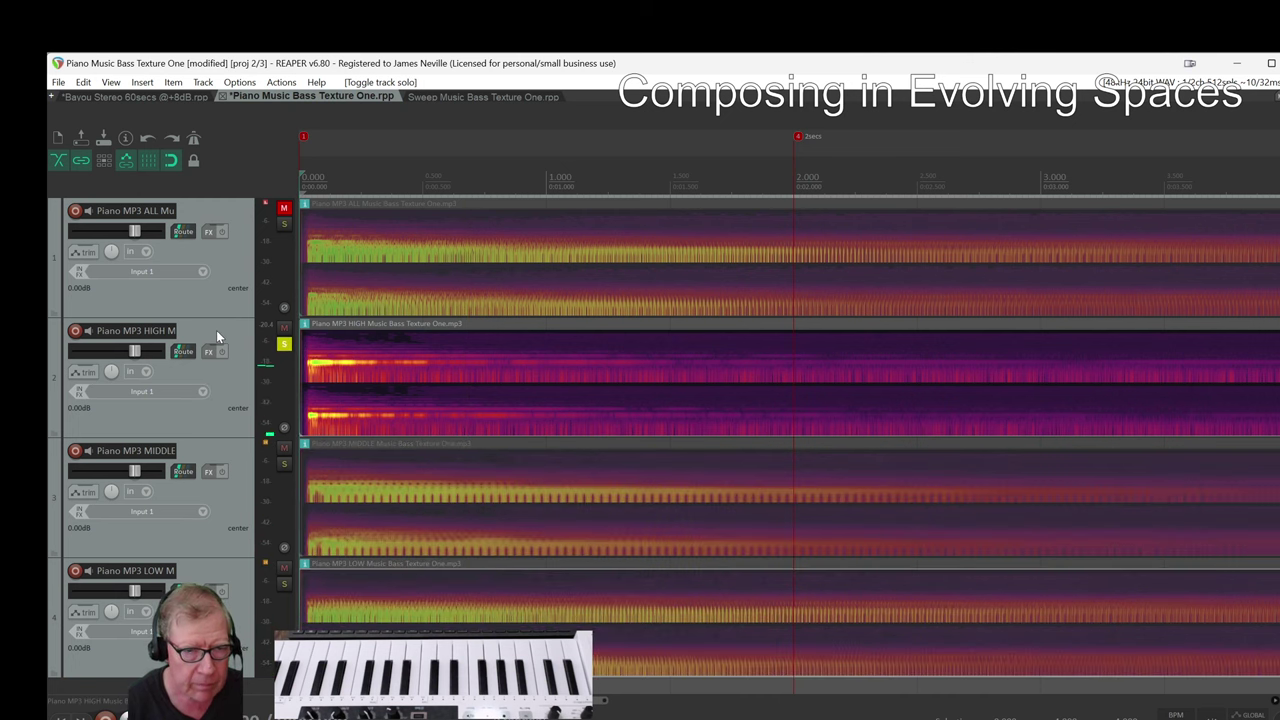
key(space)
key(space)
key(space)
key(space)
key(space)
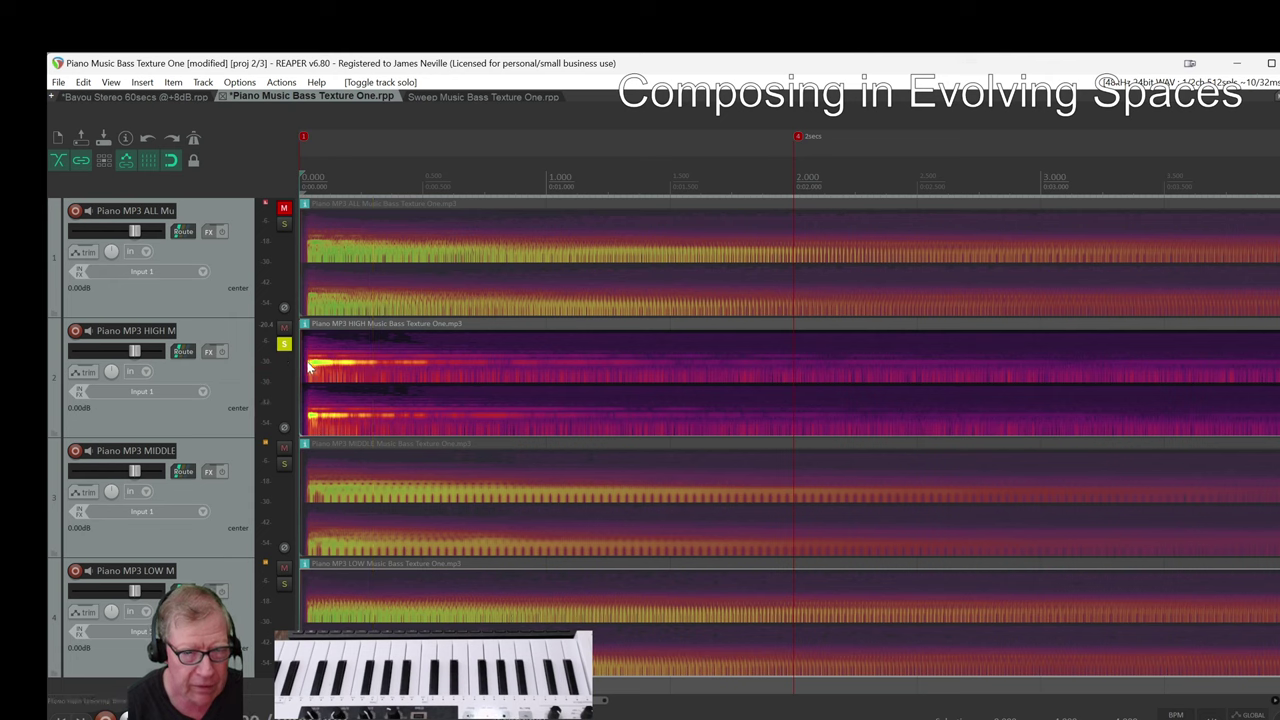
Move the solo from the HIGH track to the Piano MP3 MIDDLE track and replay the middle band.
click(283, 463)
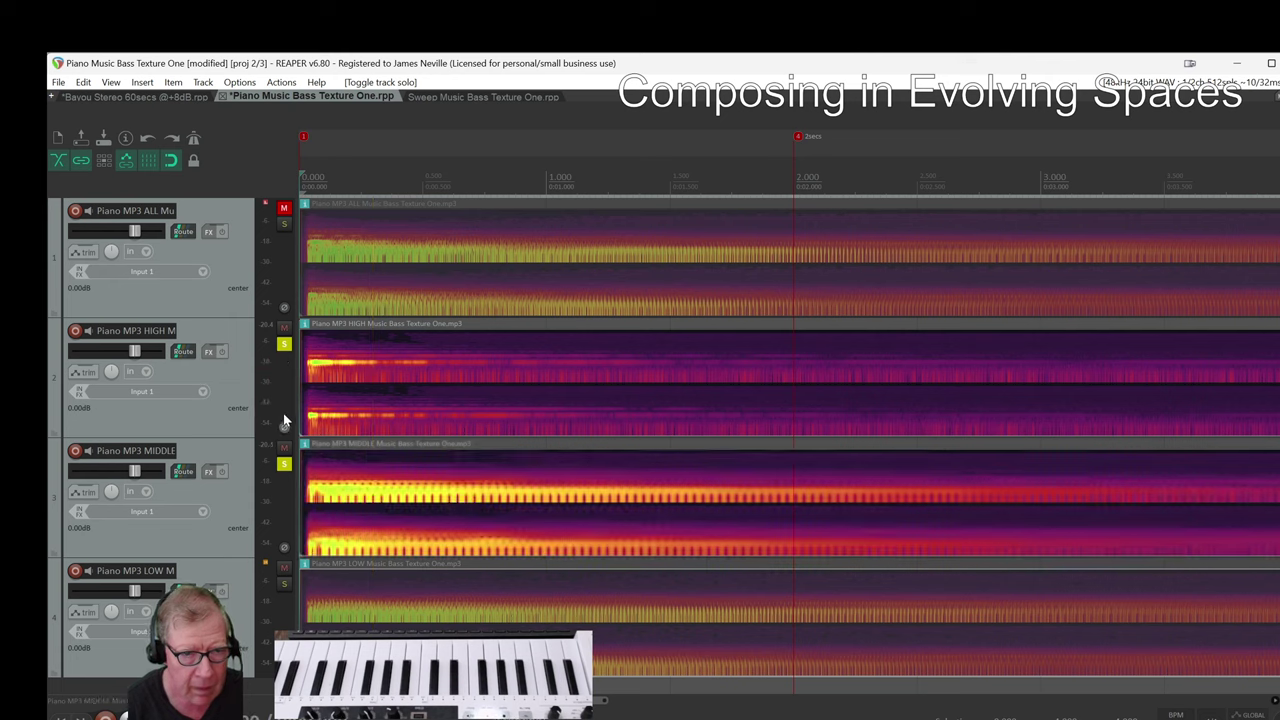
click(284, 344)
key(space)
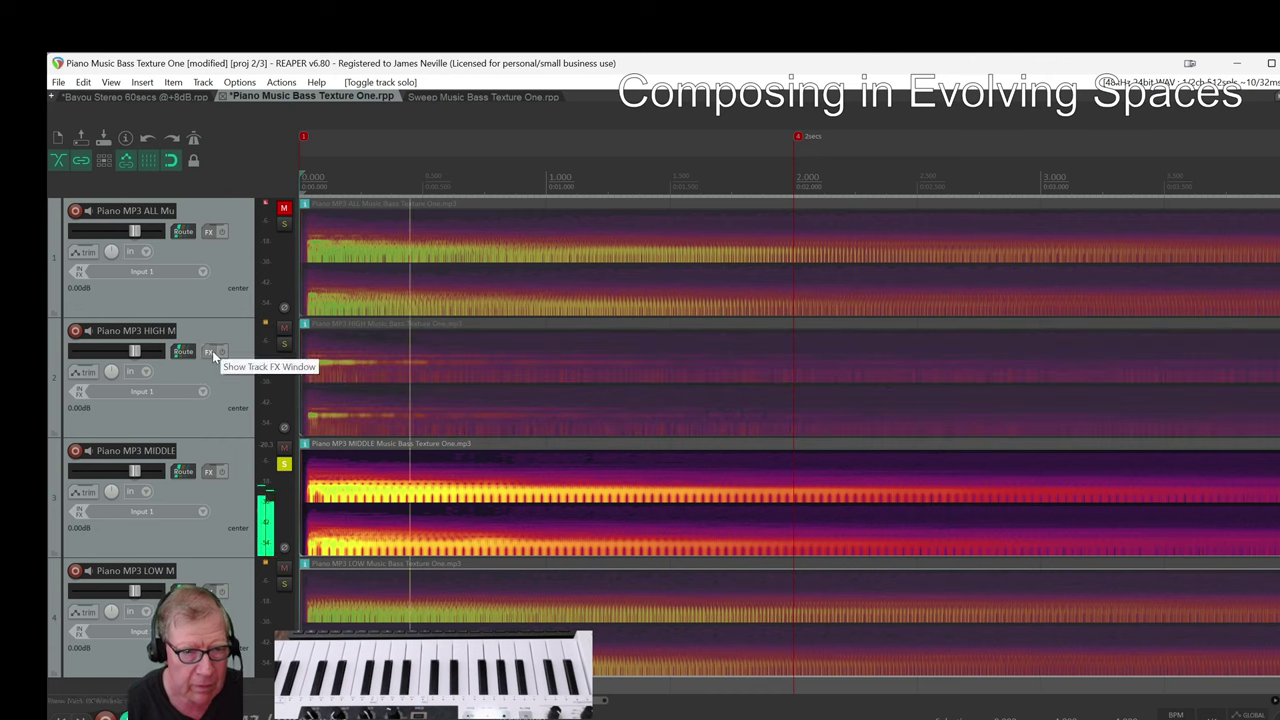
key(space)
key(space)
key(space)
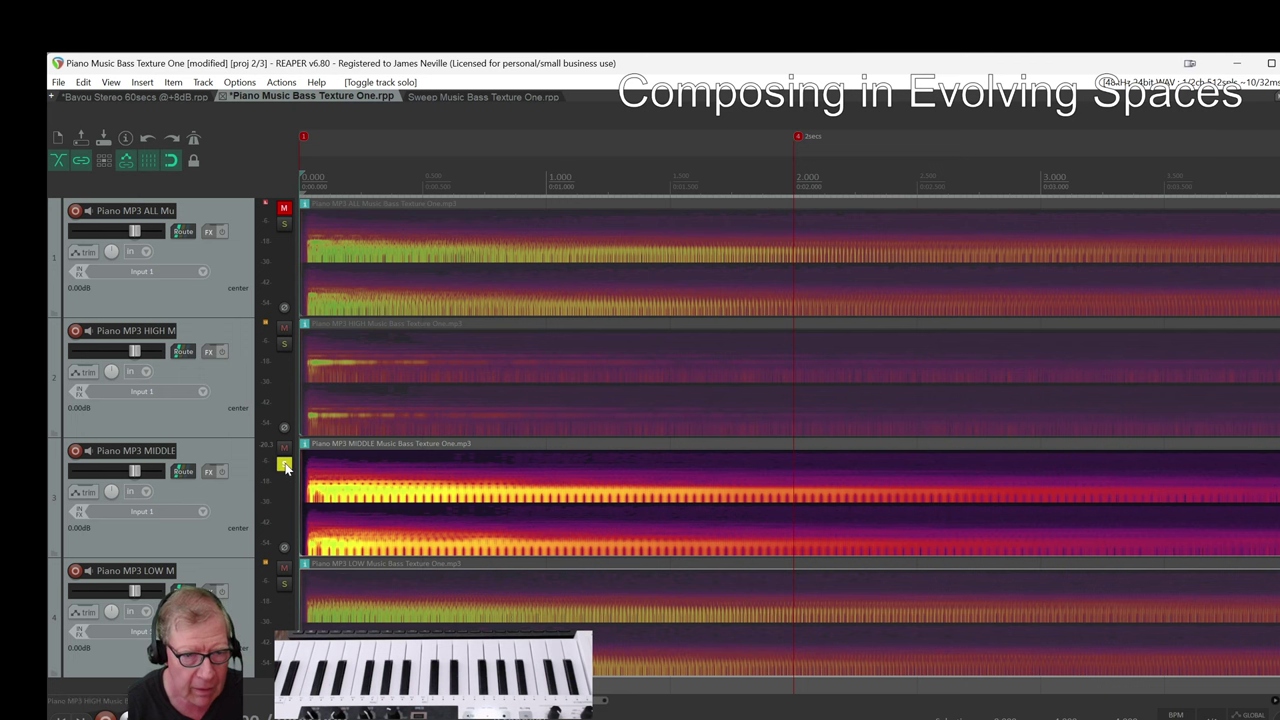
Move the solo from the MIDDLE track to the Piano MP3 LOW track and replay the low band.
click(284, 465)
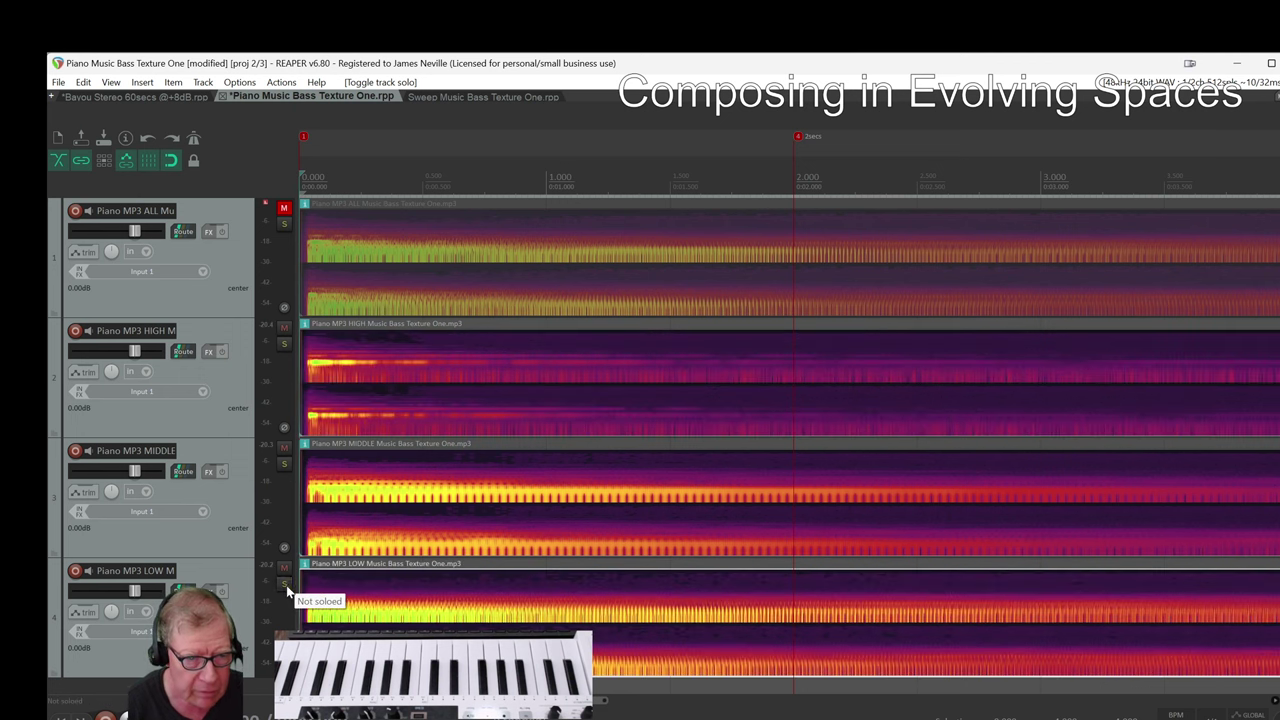
click(285, 584)
key(space)
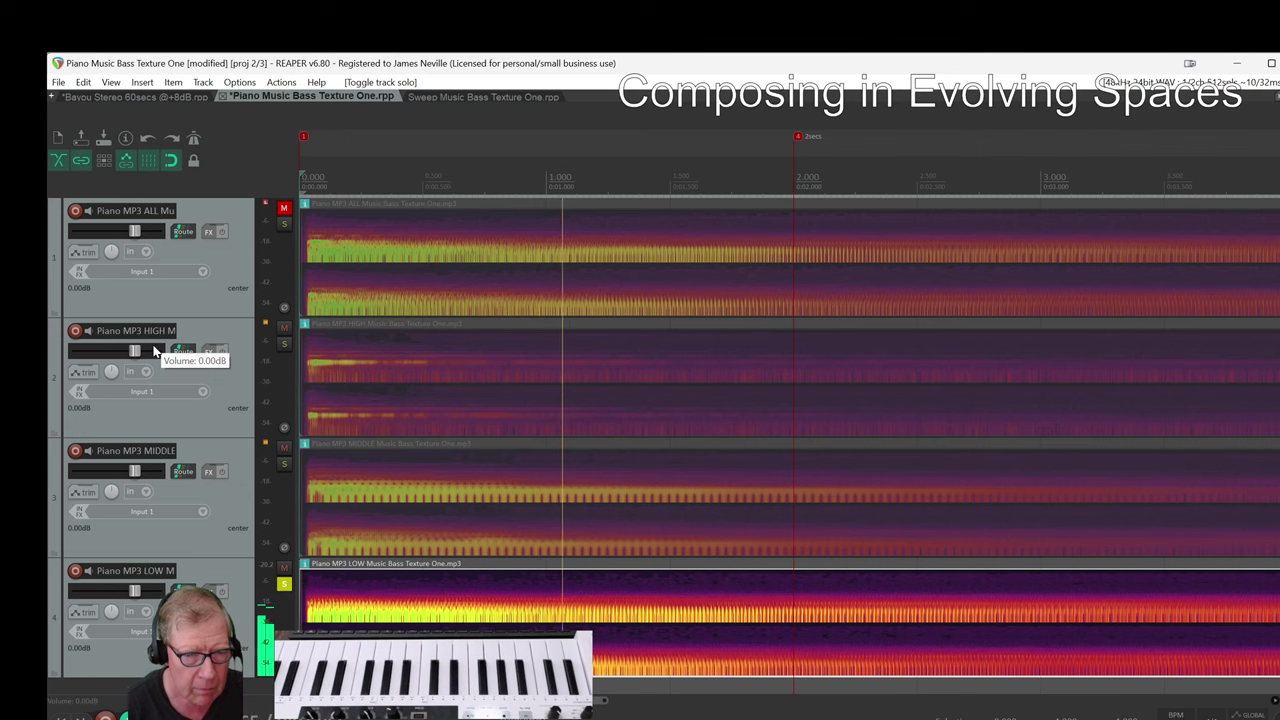
key(space)
key(space)
key(space)
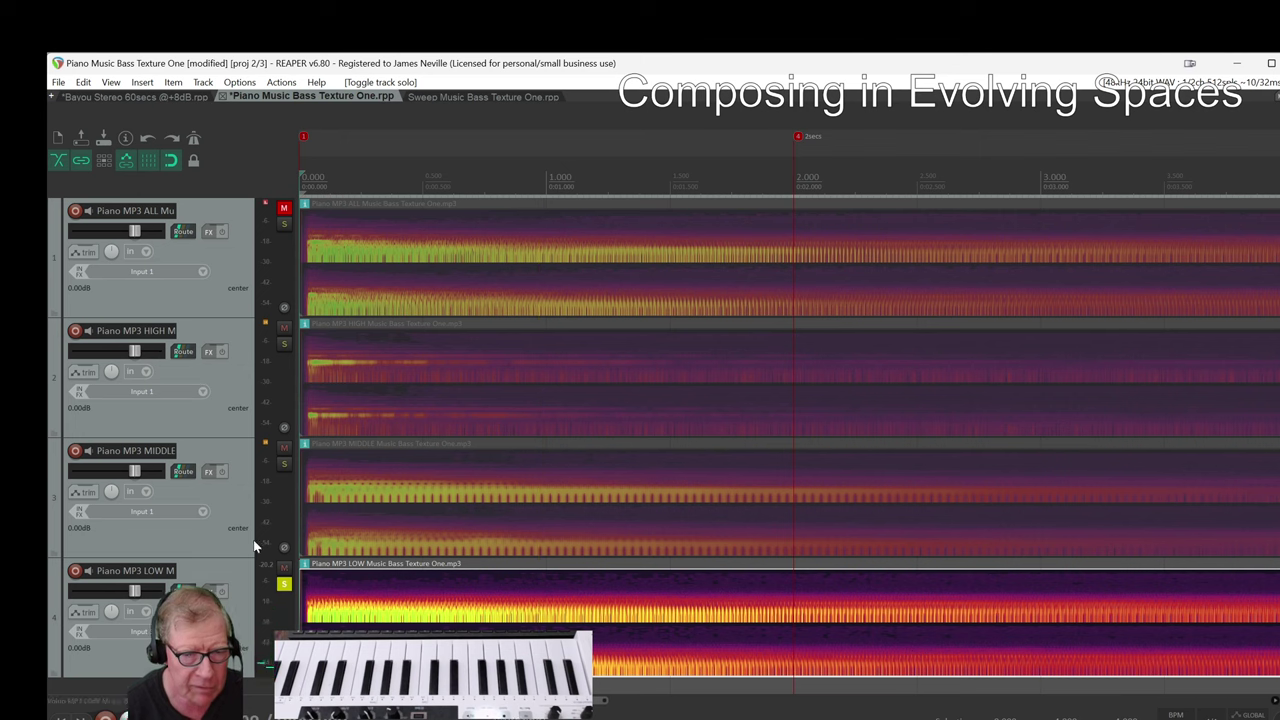
Unsolo the Piano MP3 LOW track and play the three band tracks together once more.
click(284, 584)
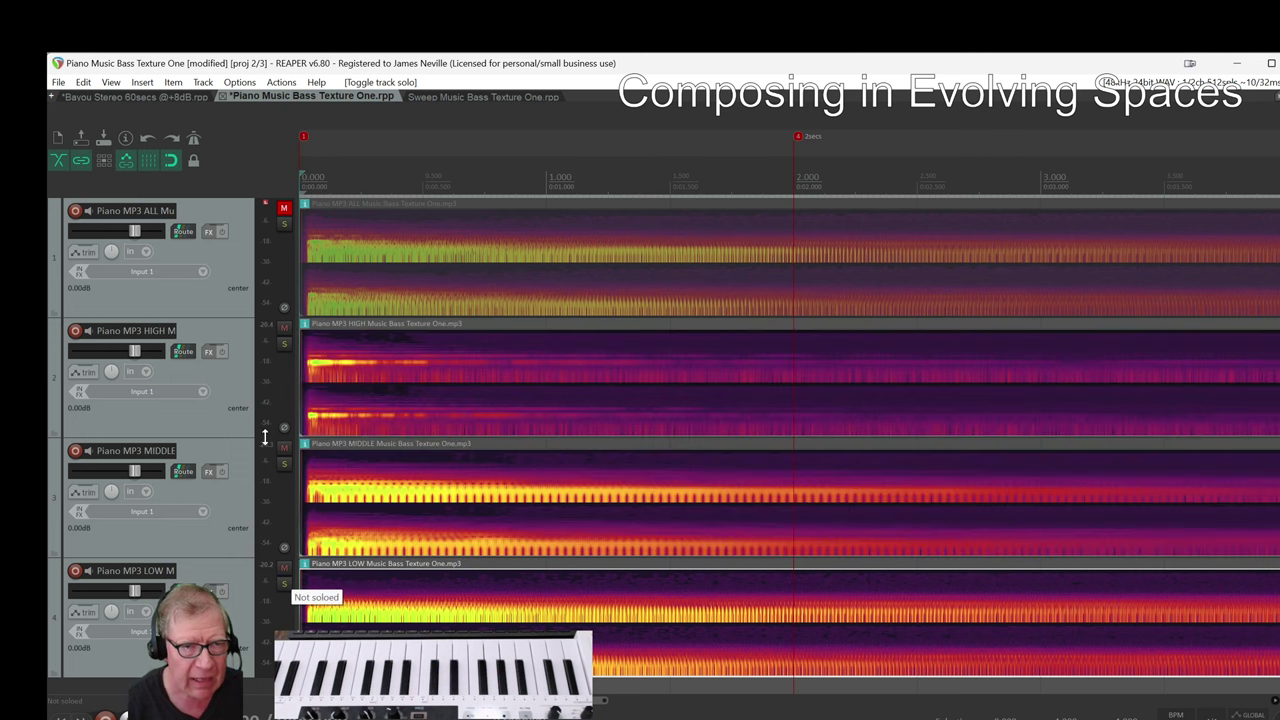
key(space)
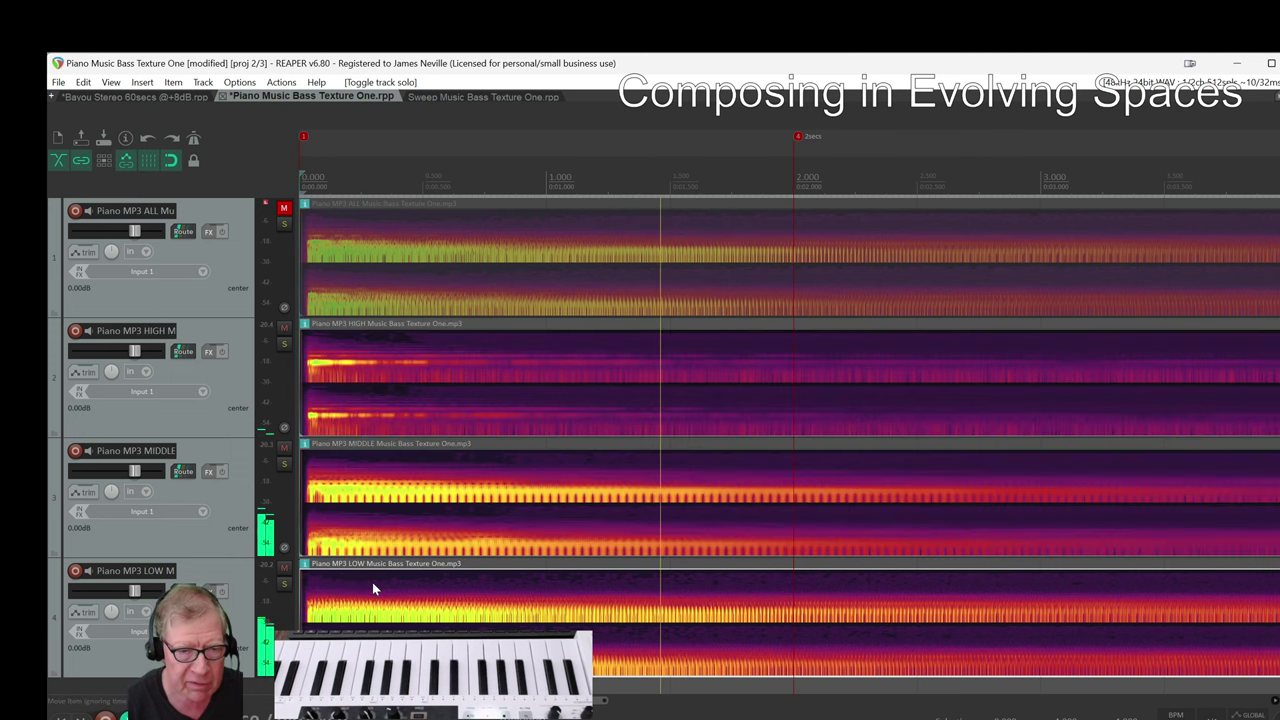
key(space)
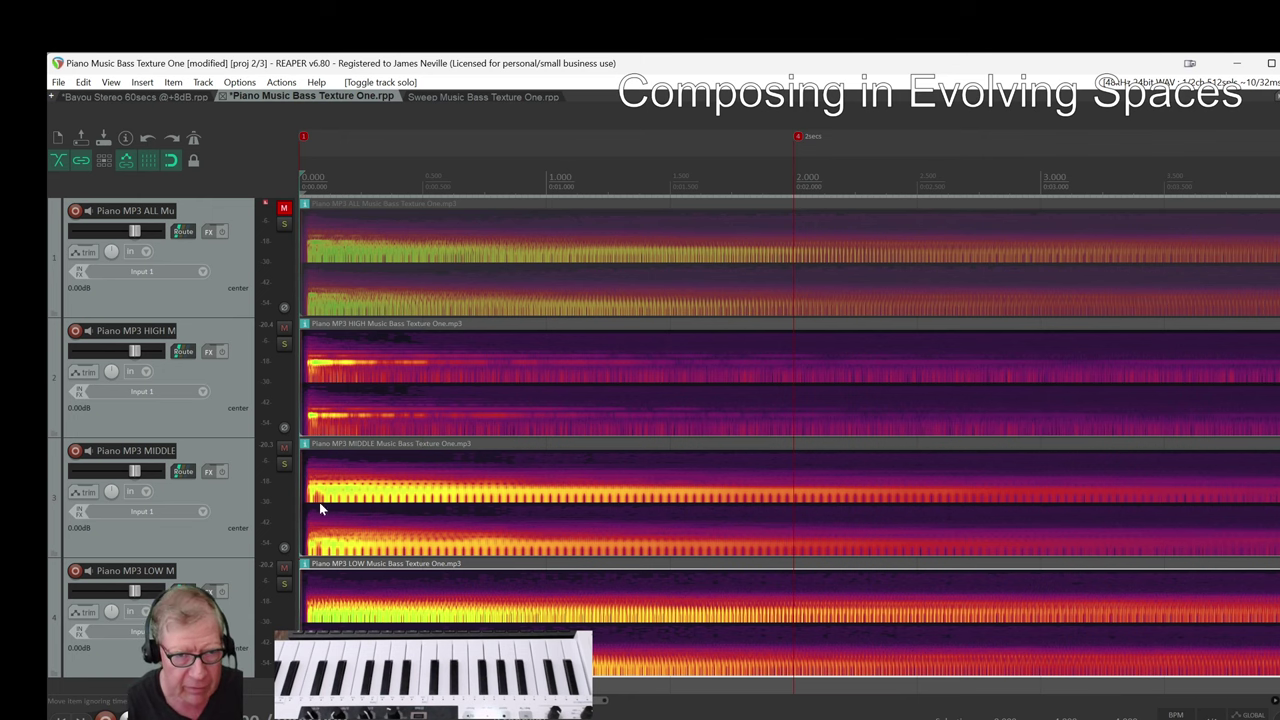
Solo the Piano MP3 HIGH track briefly for another listen, and unsolo it.
click(284, 344)
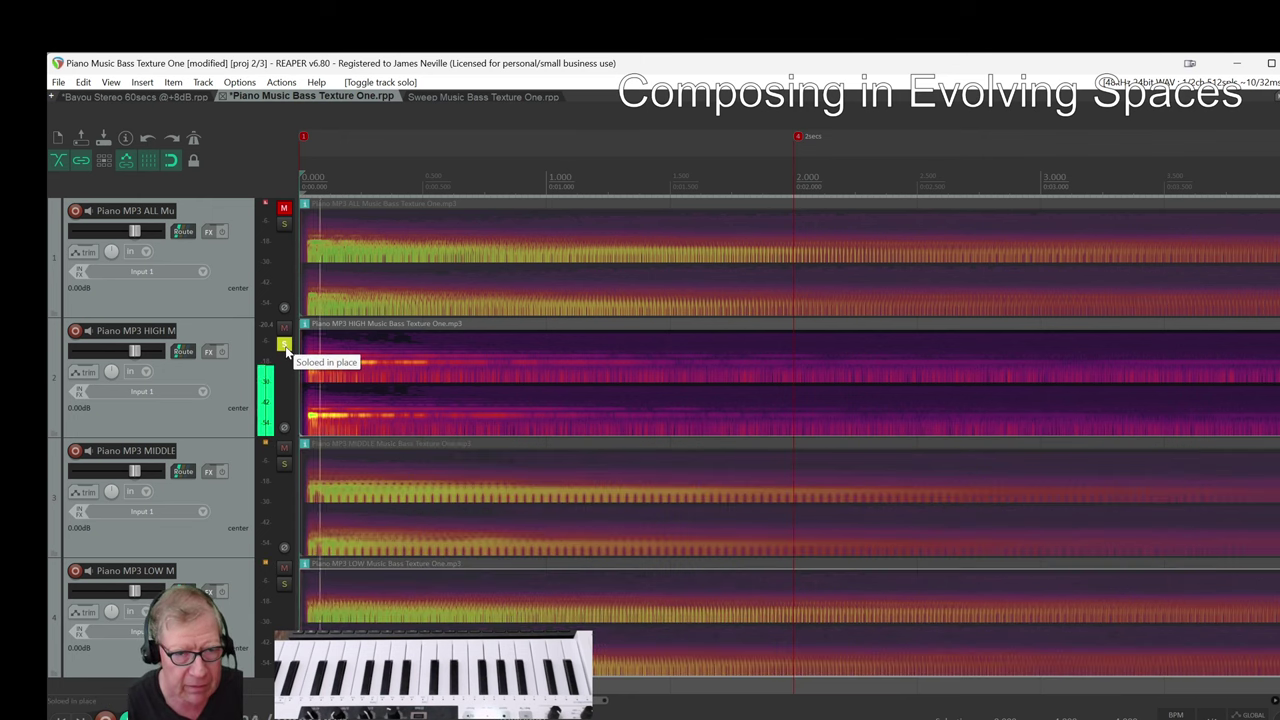
click(285, 346)
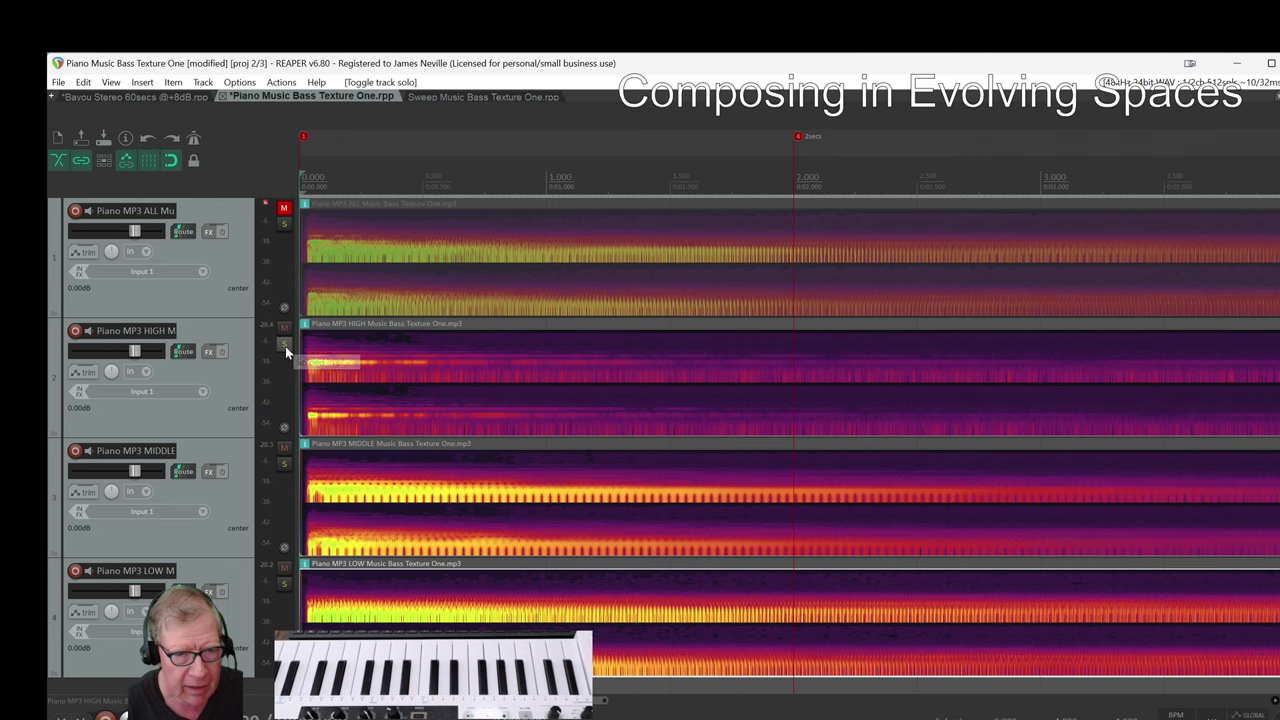
Solo the Piano MP3 LOW track and play a short stretch of the low band alone.
click(285, 584)
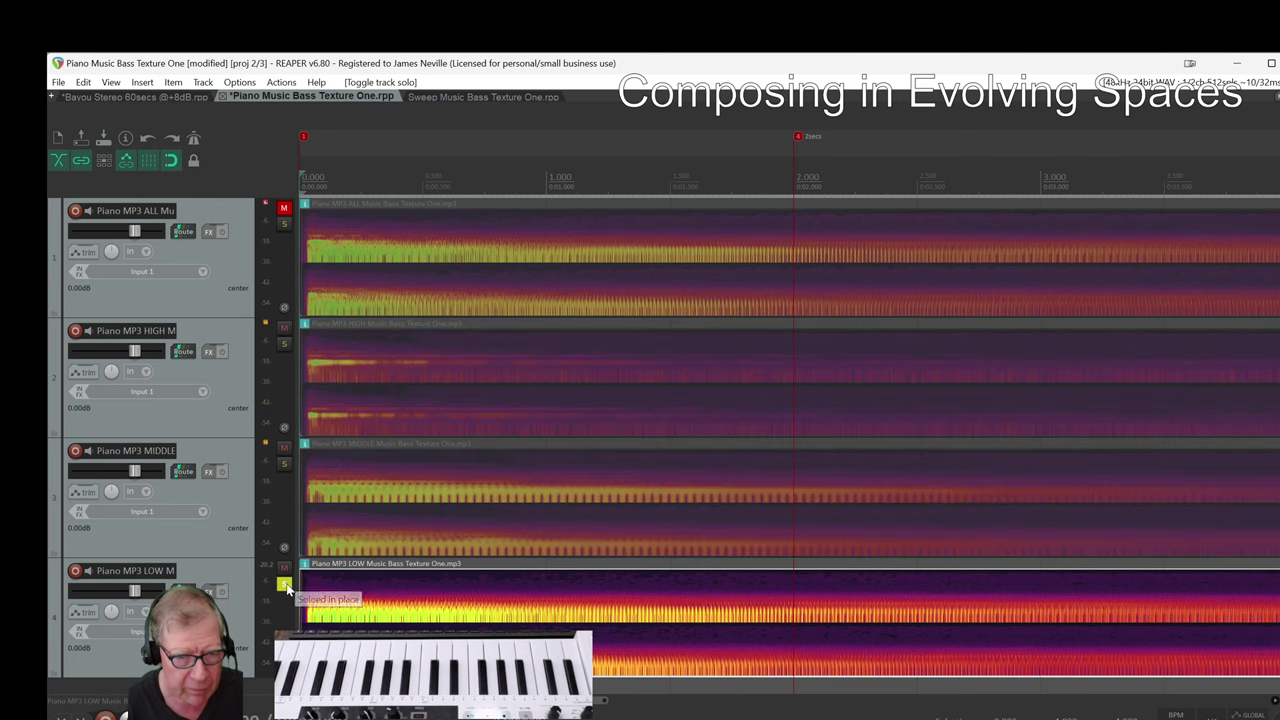
key(space)
key(space)
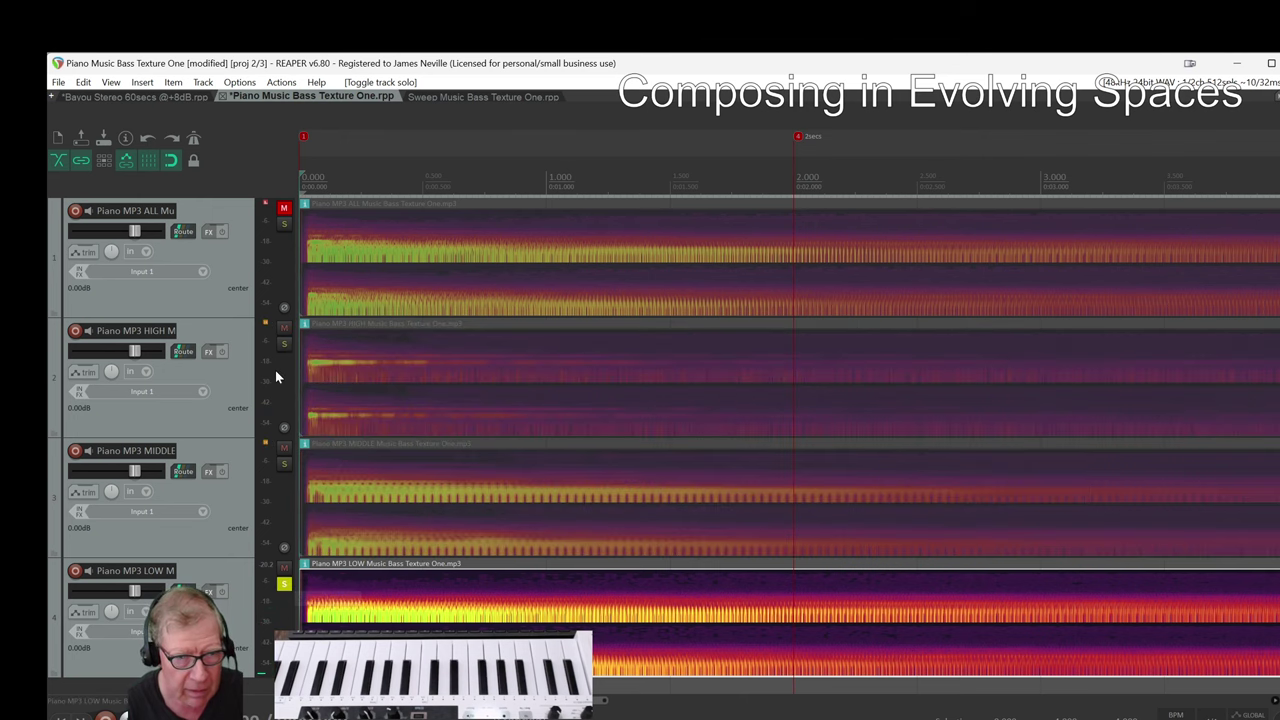
Add the Piano MP3 HIGH track to the solo and play the high and low bands together.
click(285, 345)
key(space)
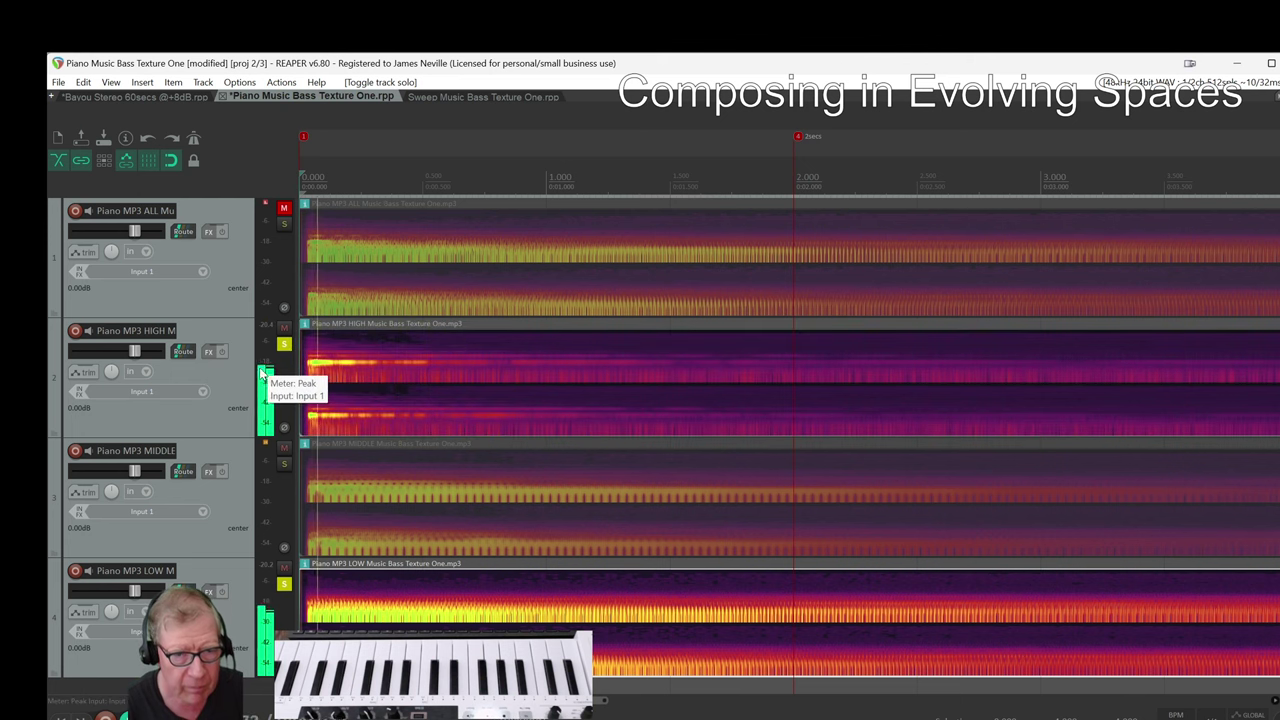
key(space)
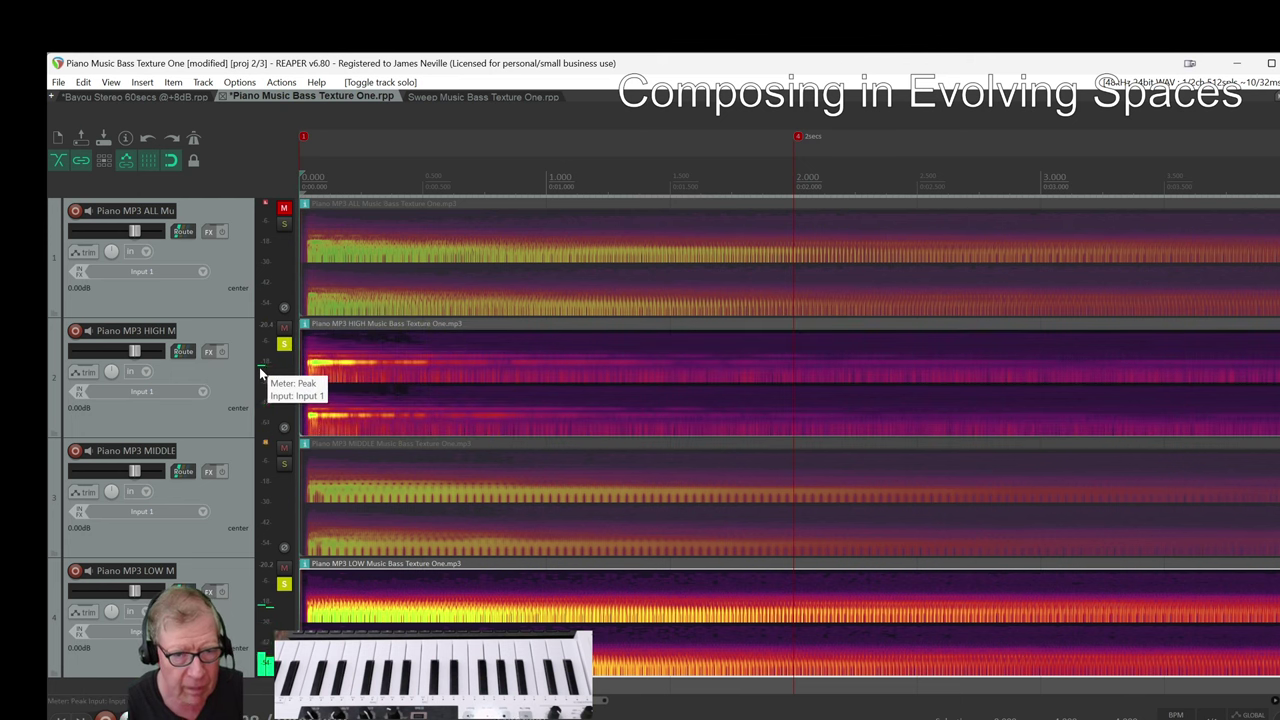
Solo the Piano MP3 MIDDLE track as well and play the start of all three bands twice.
click(284, 465)
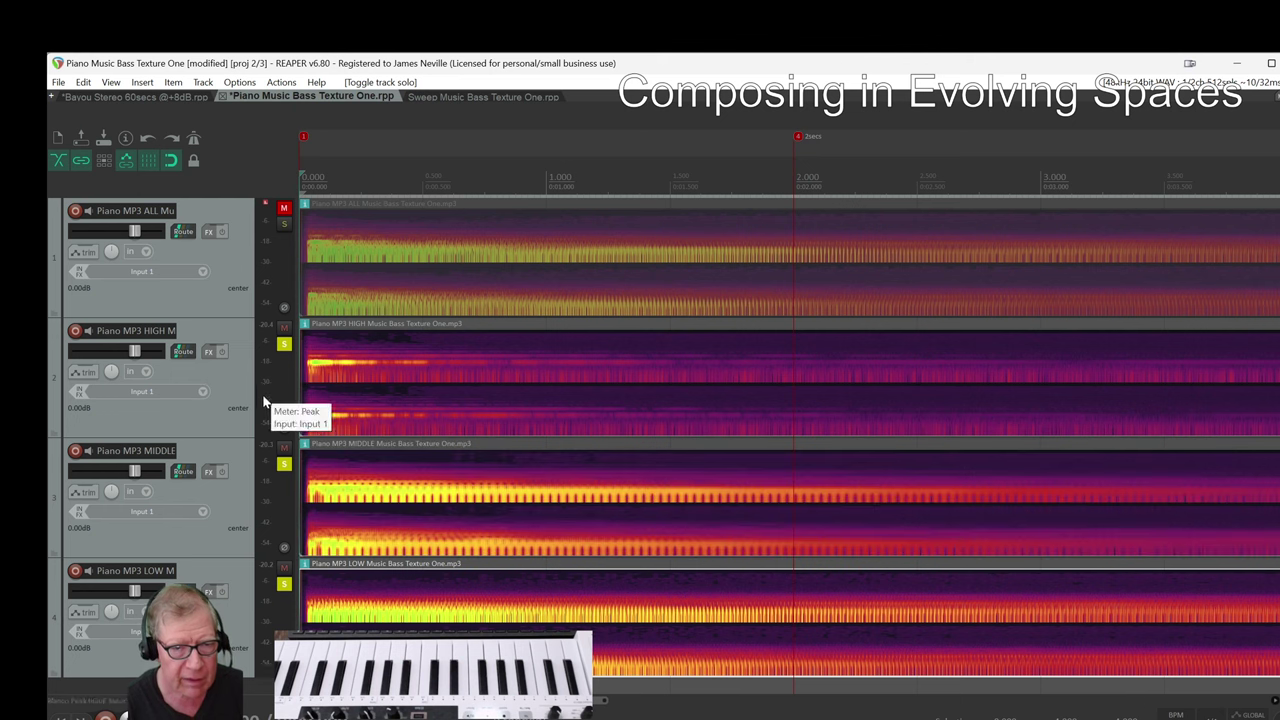
key(space)
key(space)
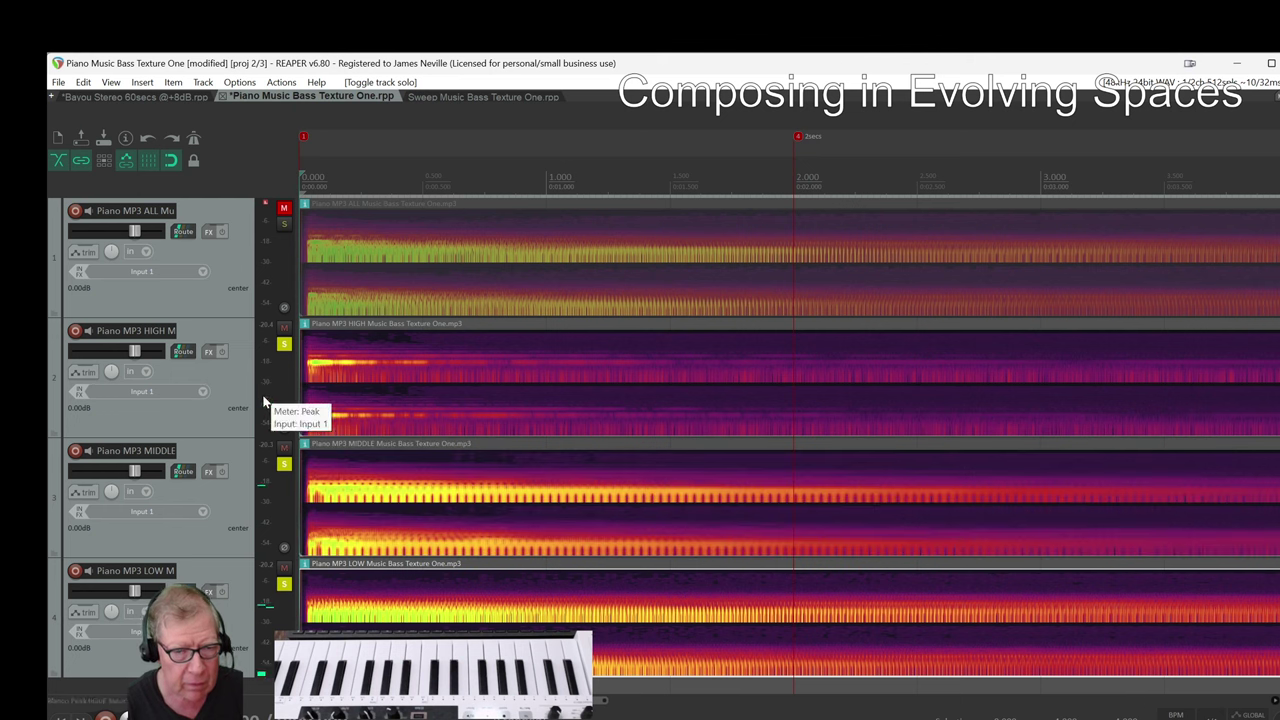
key(space)
key(space)
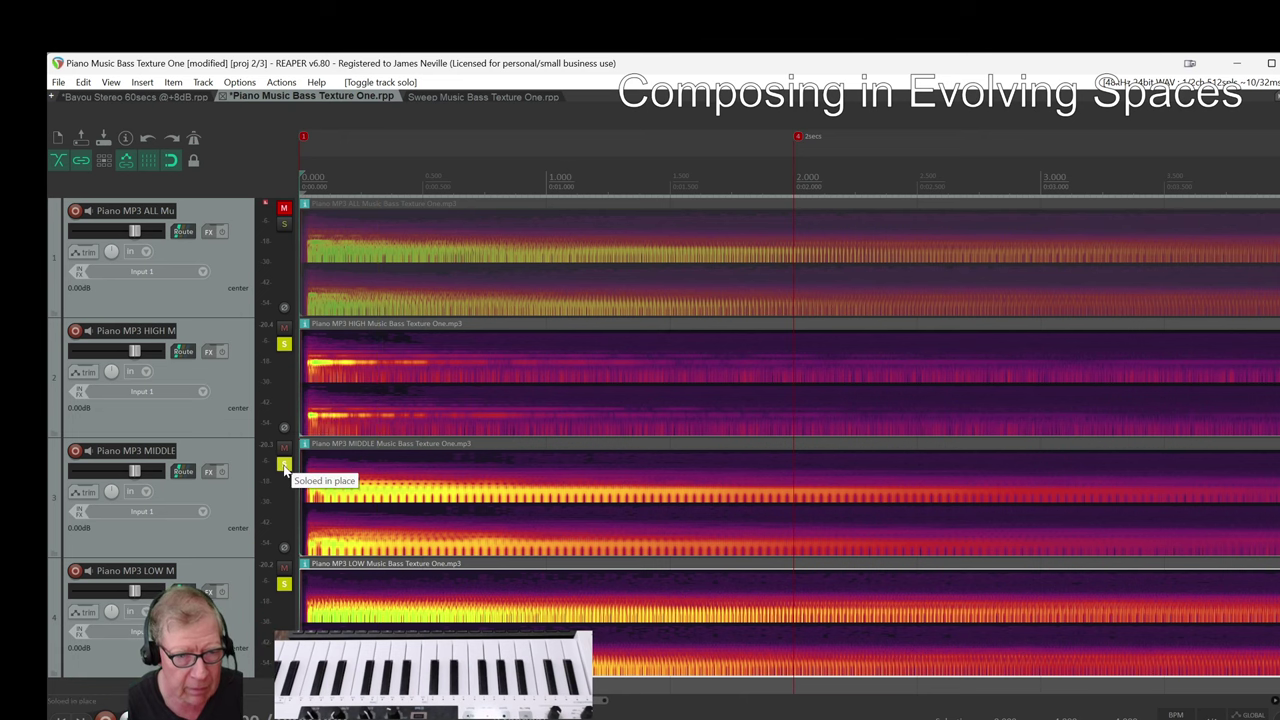
Unsolo the Piano MP3 MIDDLE track and replay the high and low bands without the middle.
click(284, 465)
key(space)
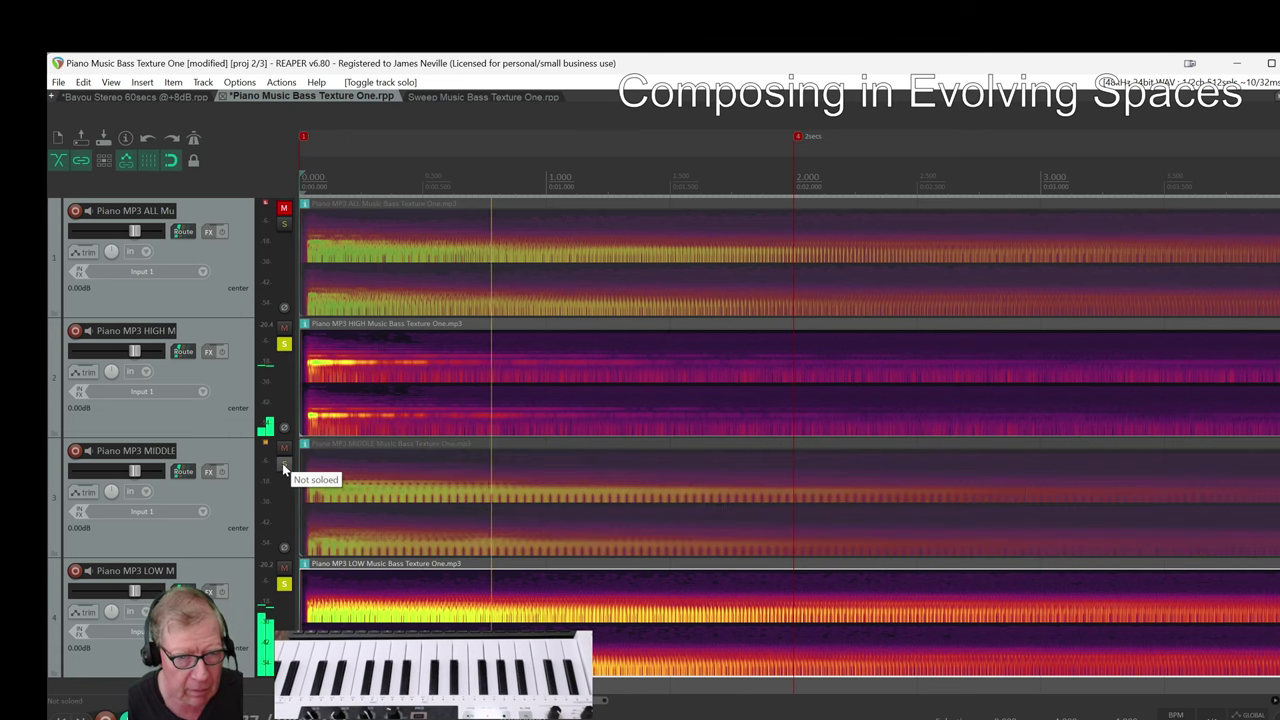
key(space)
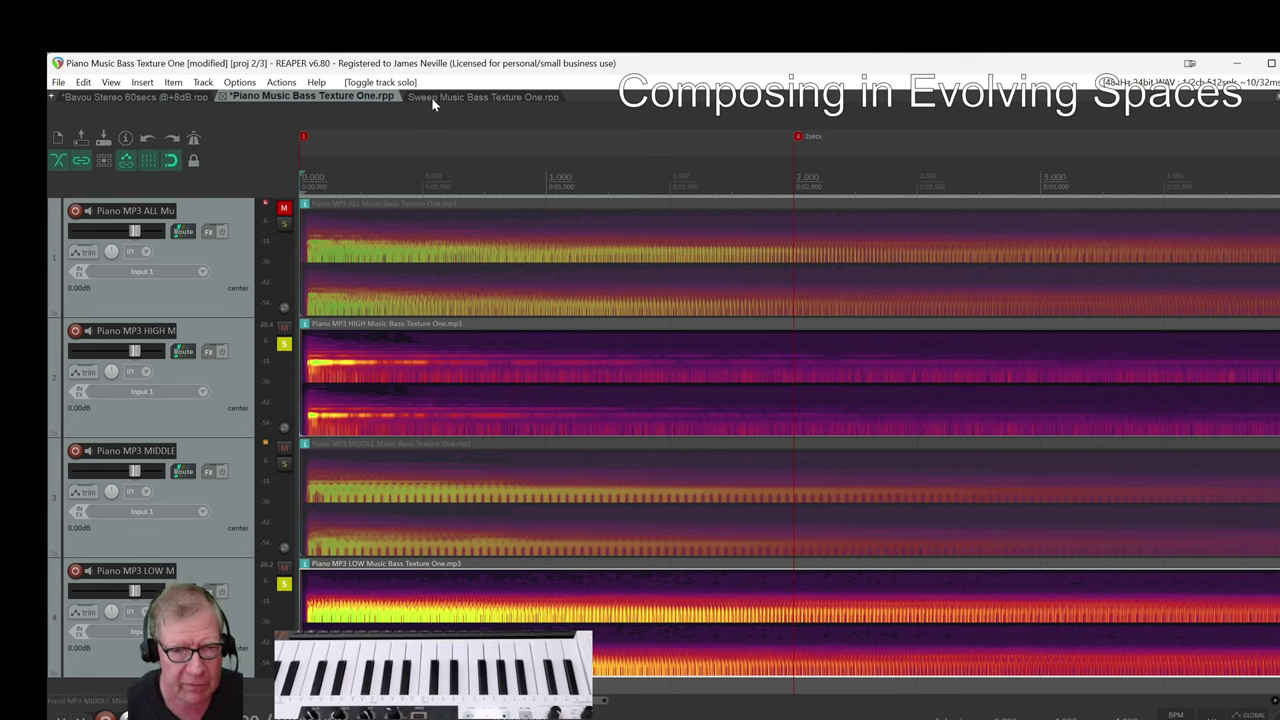
Solo the Piano MP3 MIDDLE track again and play the three bands across the whole recording.
click(284, 463)
scroll(464, 355, down, 5)
scroll(465, 355, down, 2)
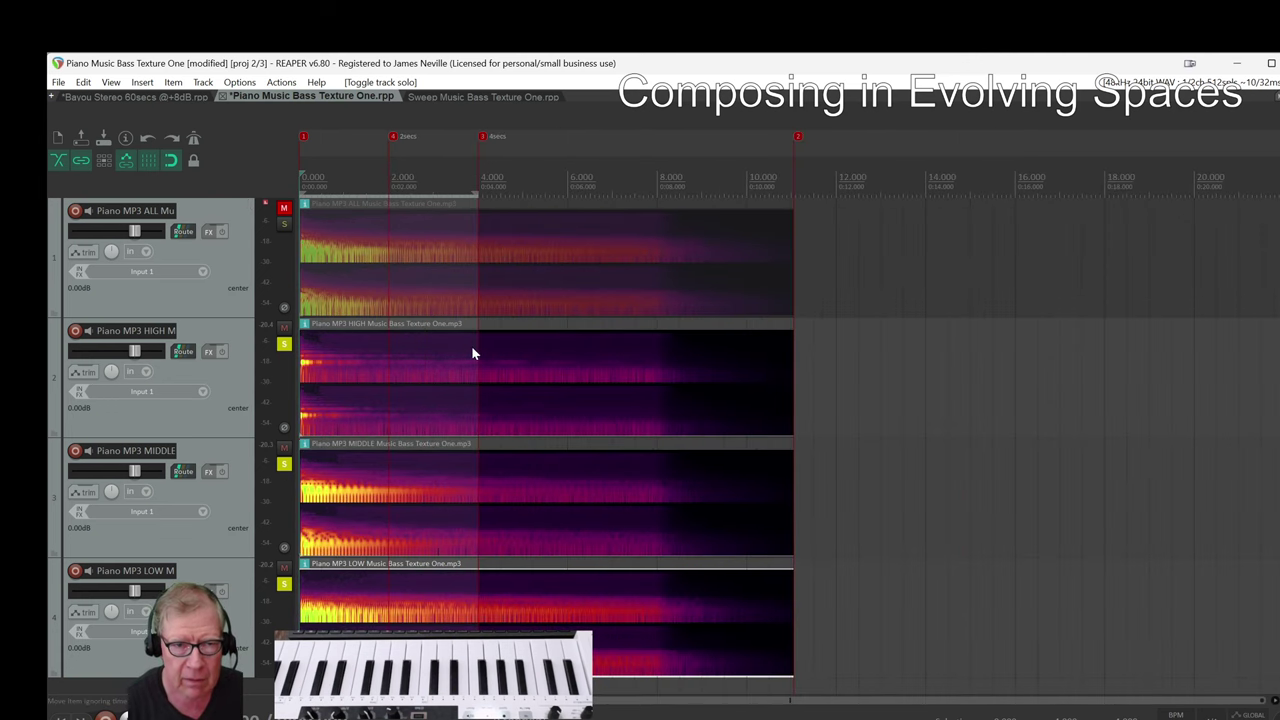
key(space)
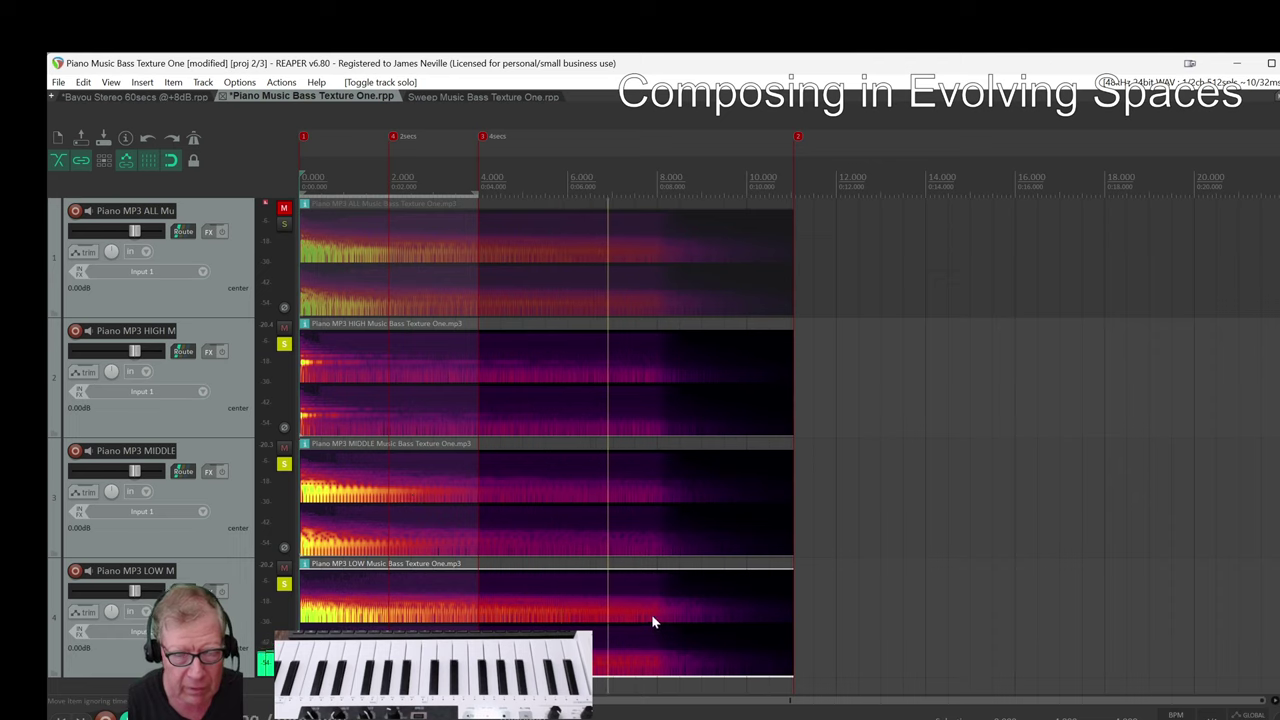
key(space)
key(space)
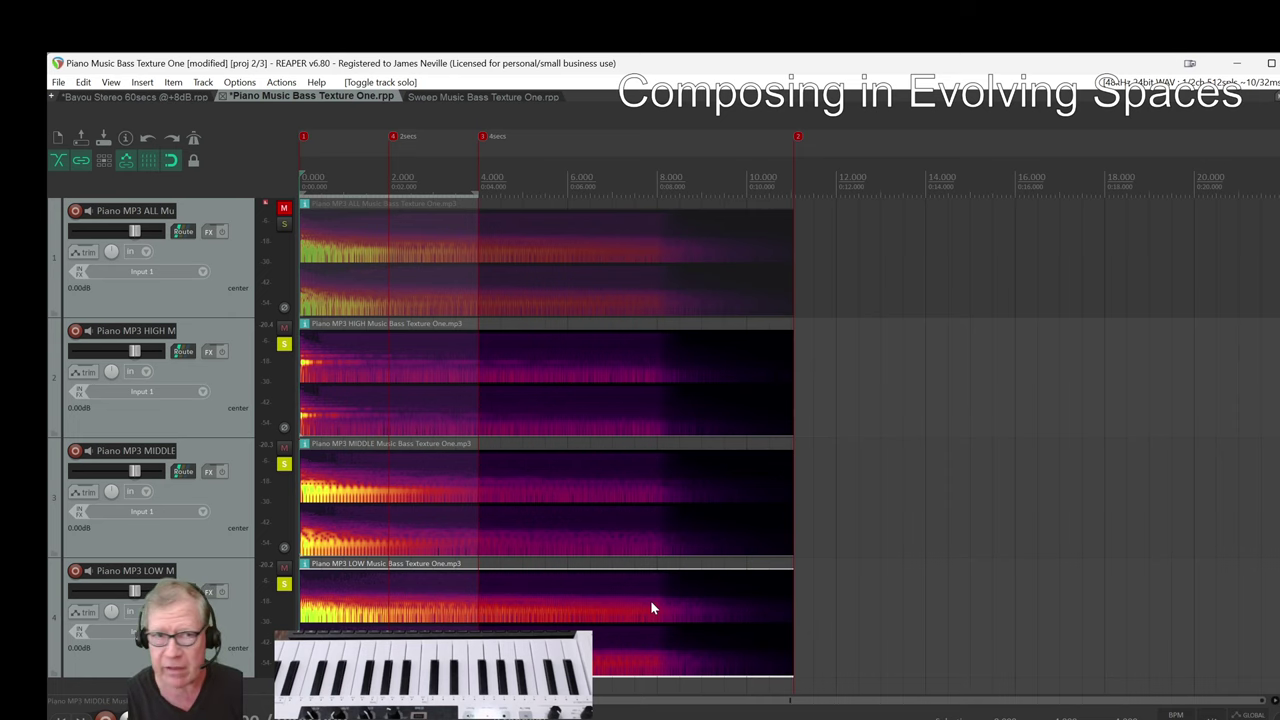
Switch to the Sweep Music Bass Texture One project and mute its Sweep MP3 ALL track.
click(444, 96)
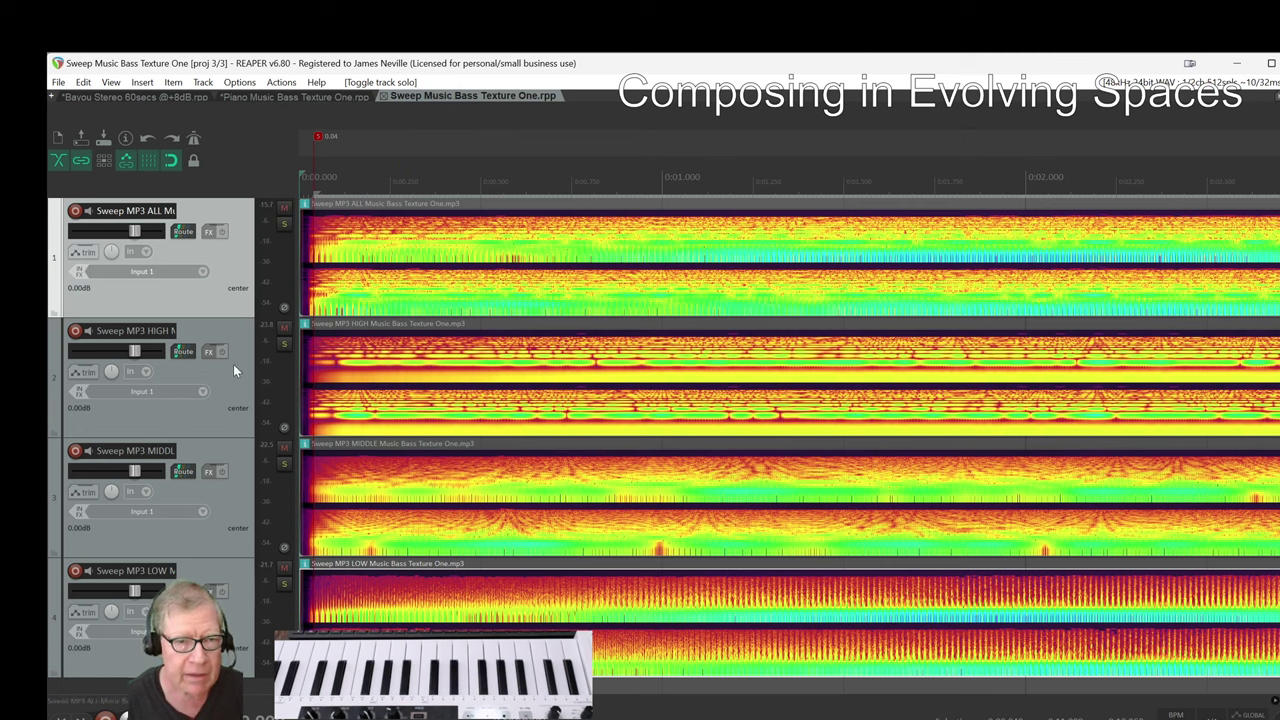
click(284, 209)
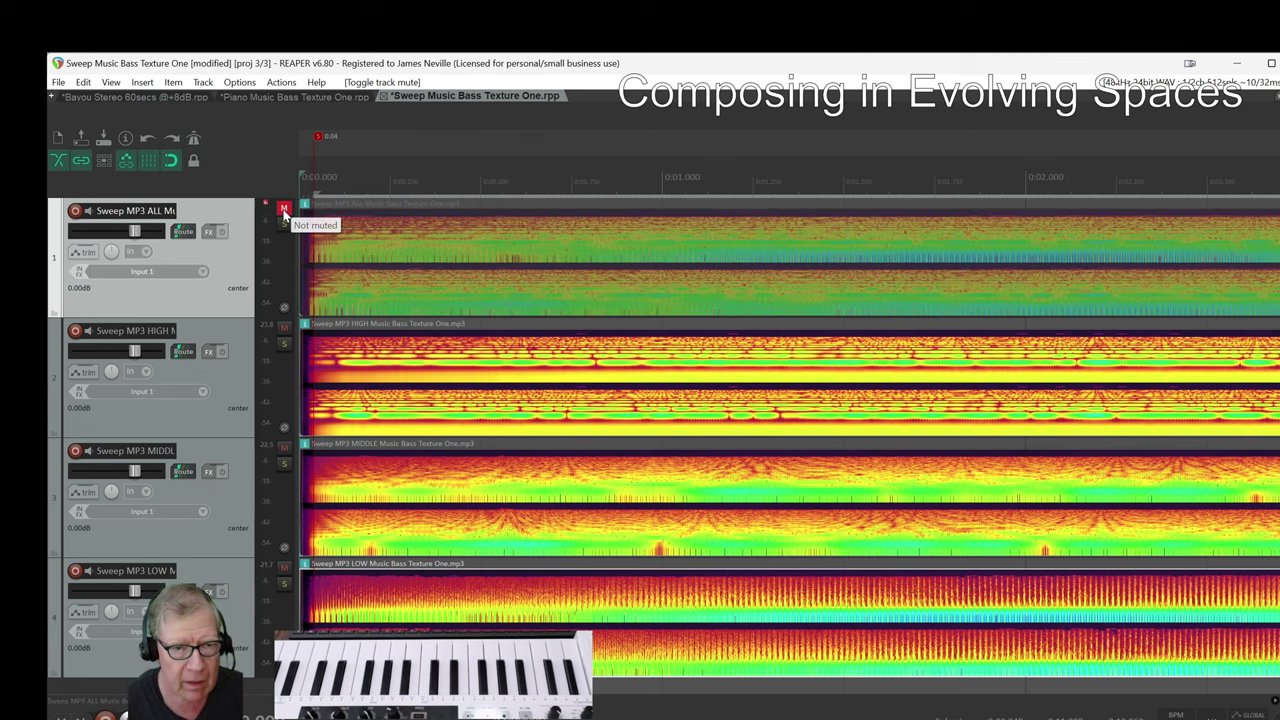
Solo the Sweep MP3 HIGH track and play the high band across the full clip.
click(284, 345)
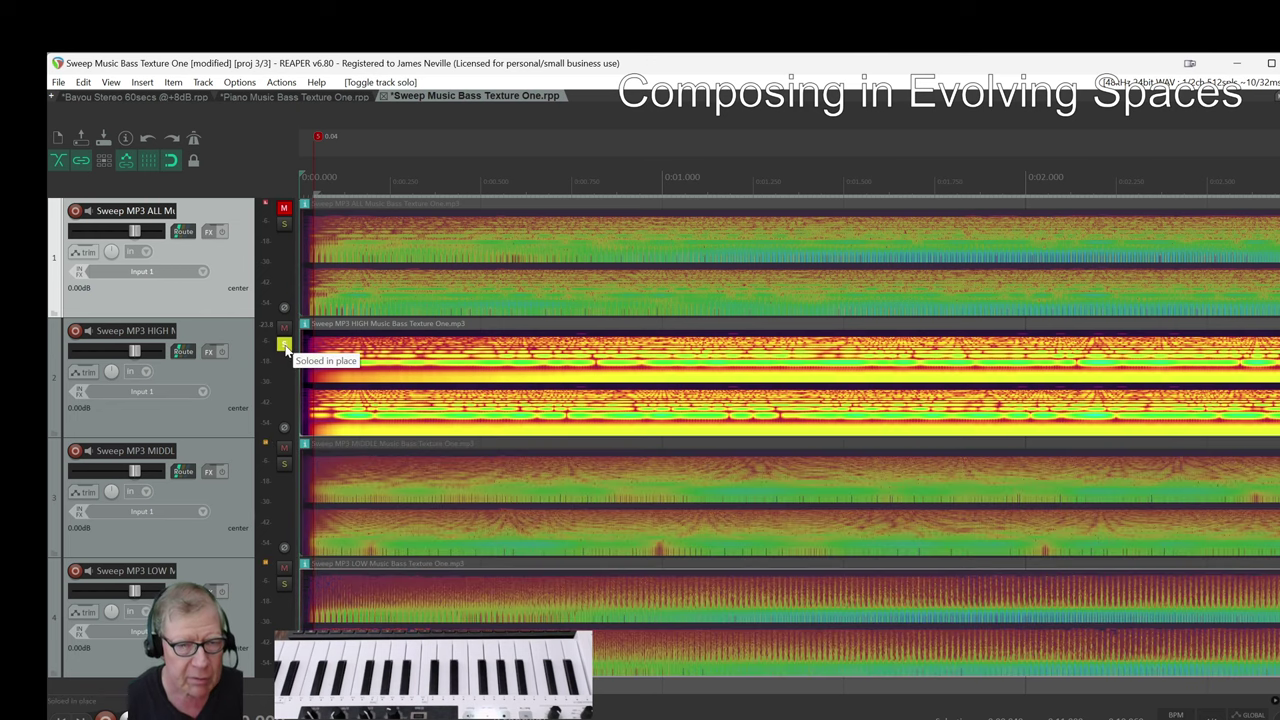
key(space)
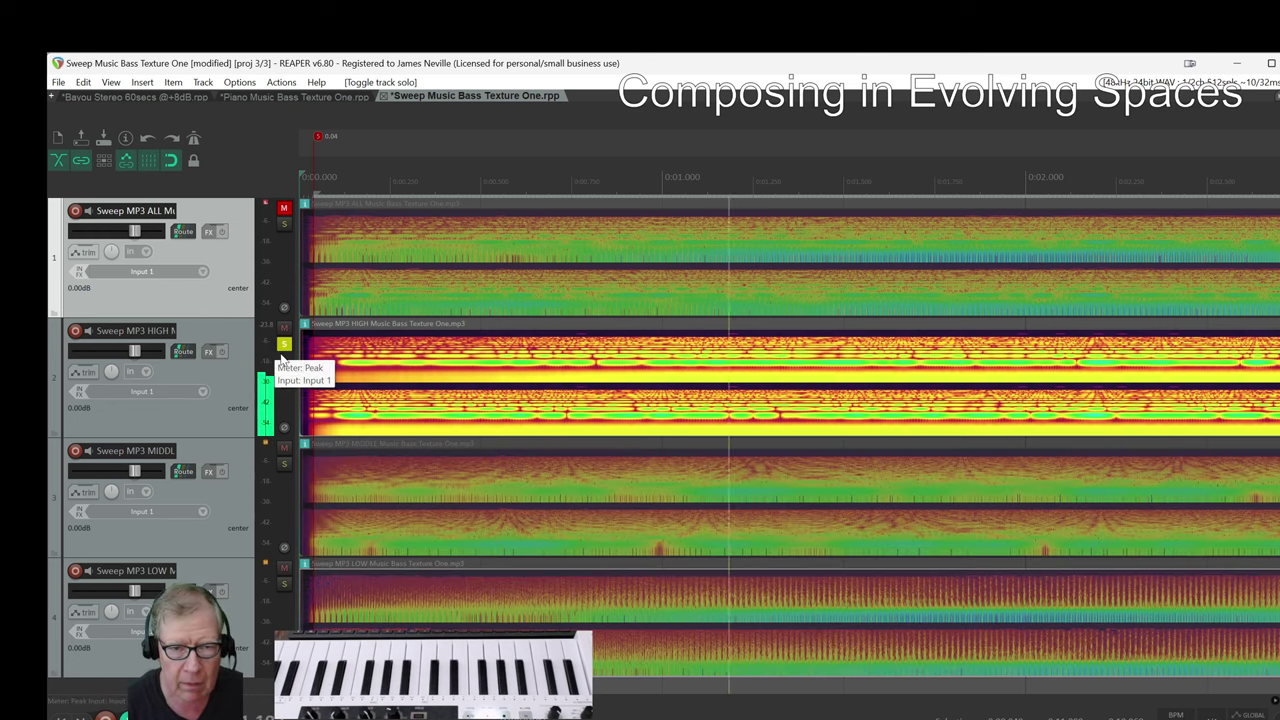
scroll(568, 397, down, 4)
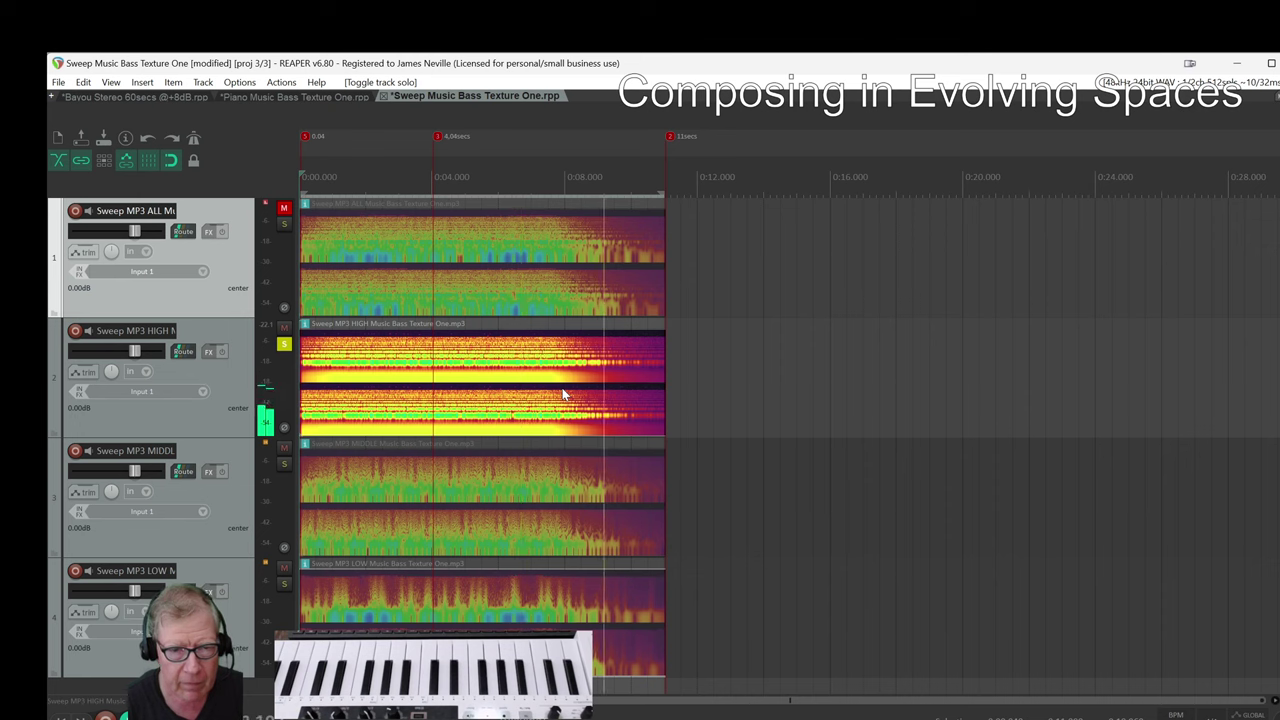
key(space)
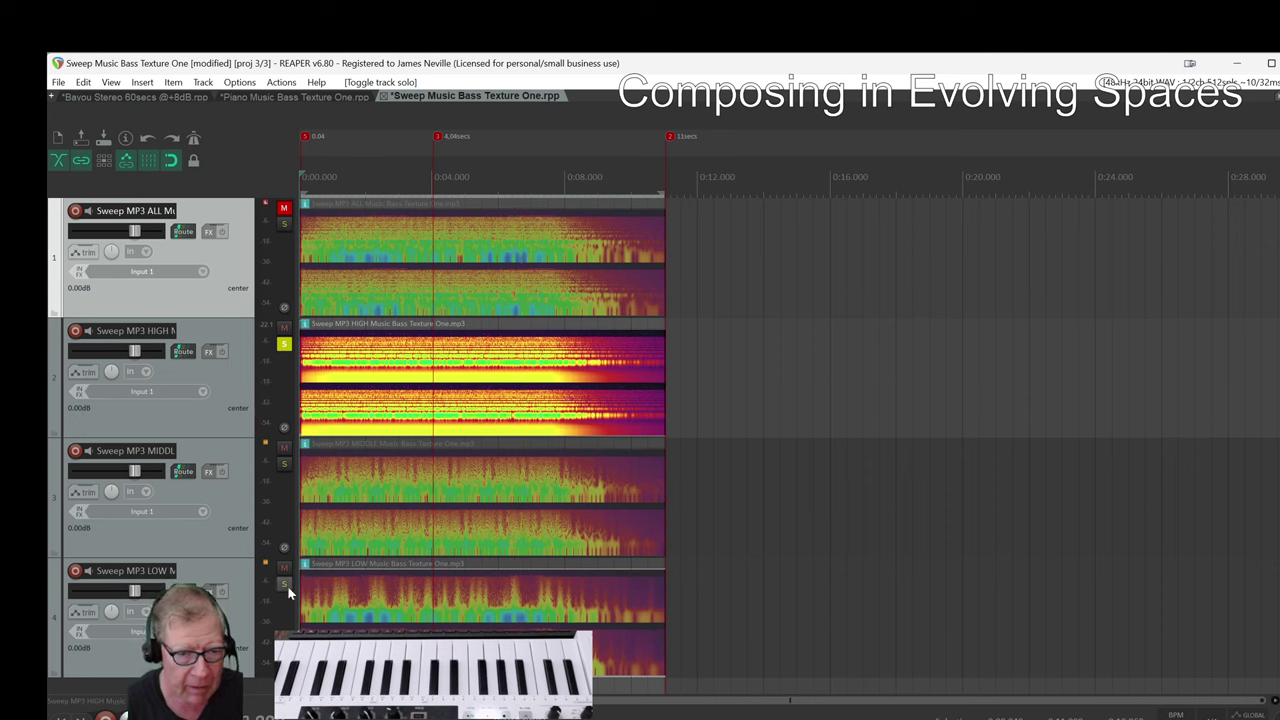
Move the solo from the Sweep MP3 HIGH track to the LOW track and play the low band twice.
click(284, 584)
click(284, 345)
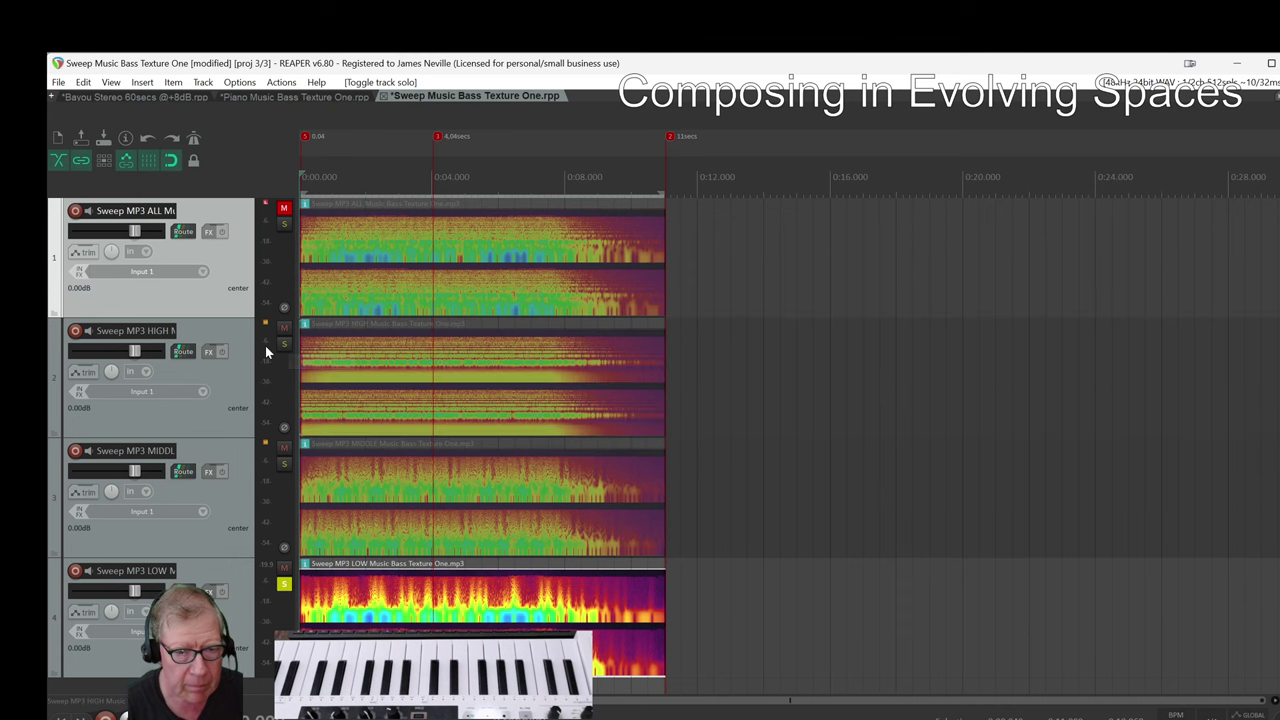
key(space)
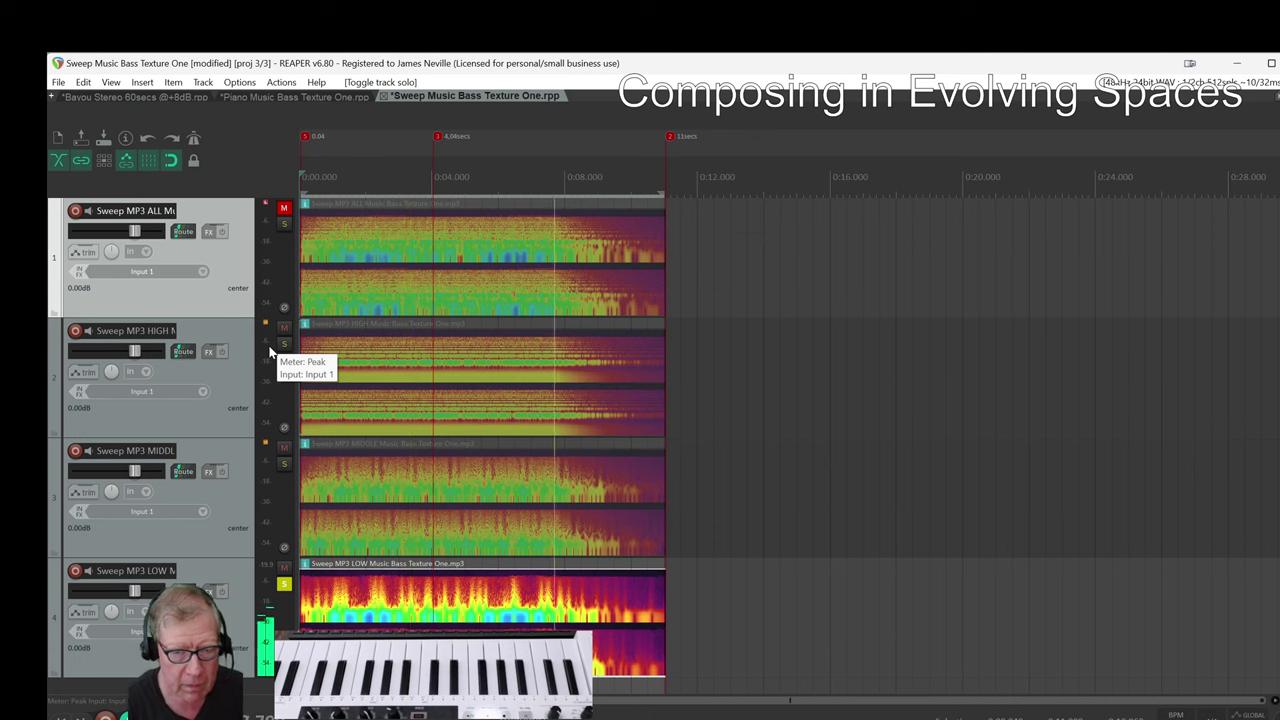
key(space)
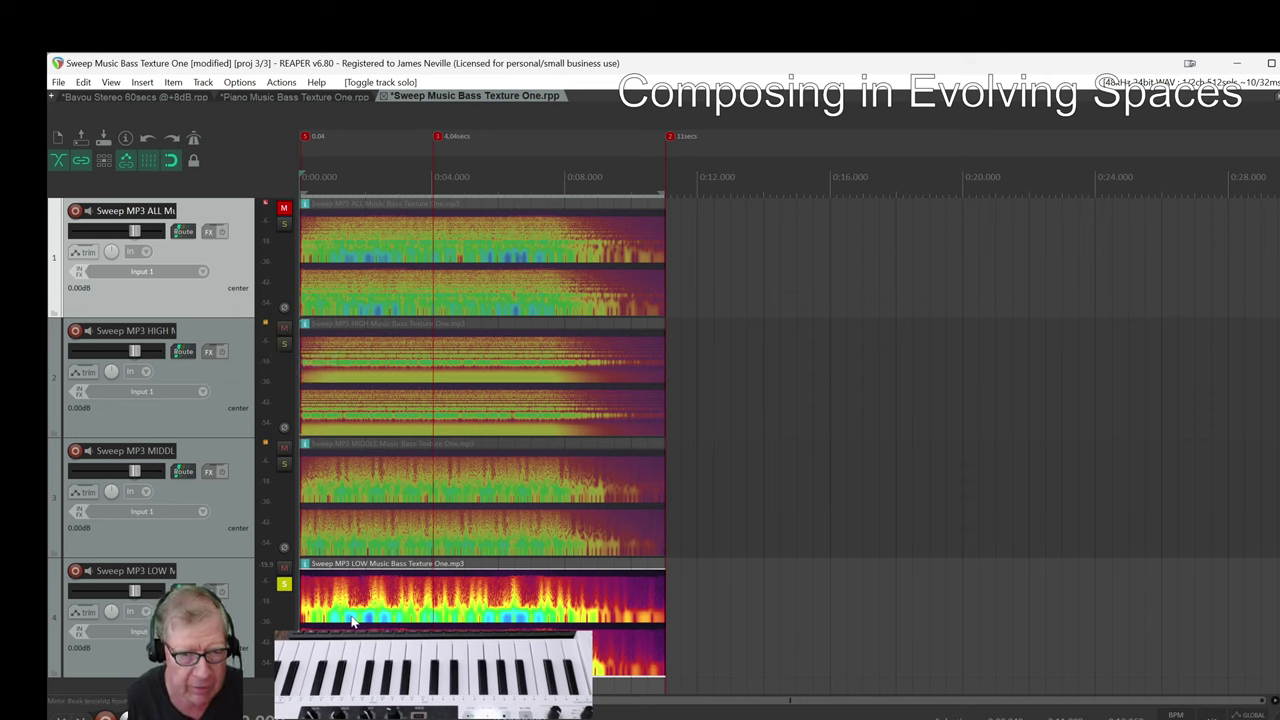
key(space)
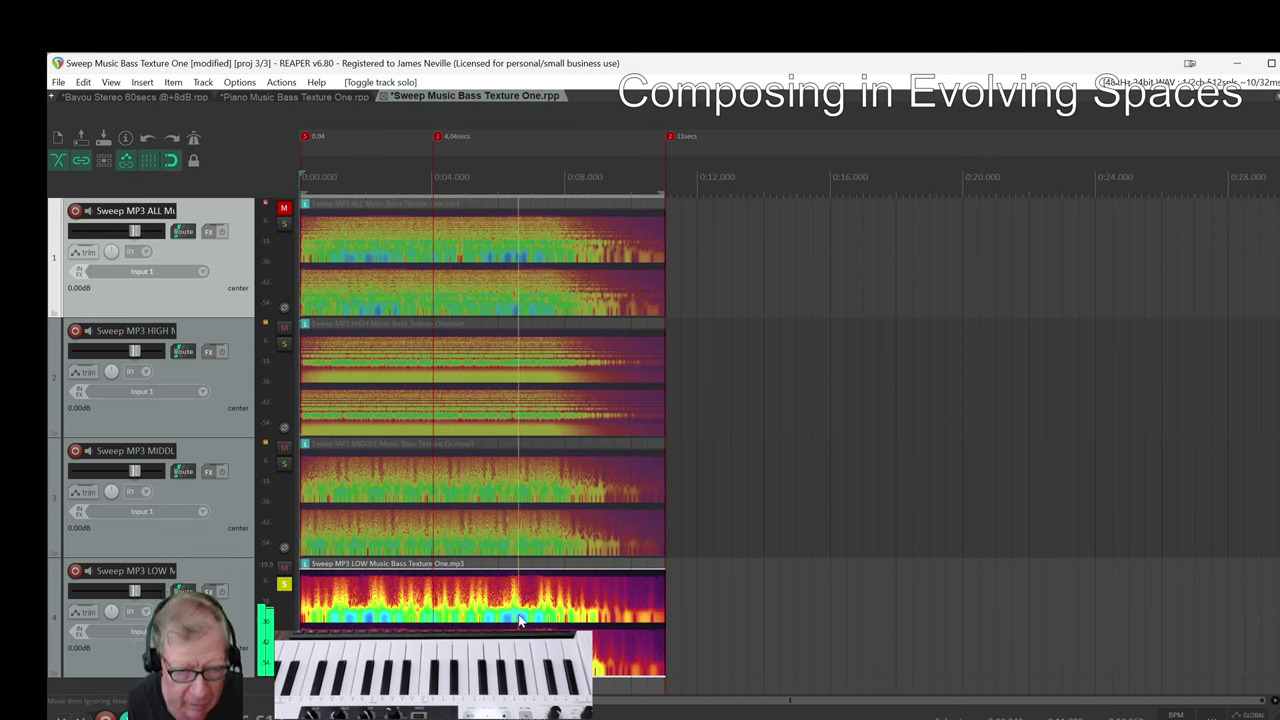
key(space)
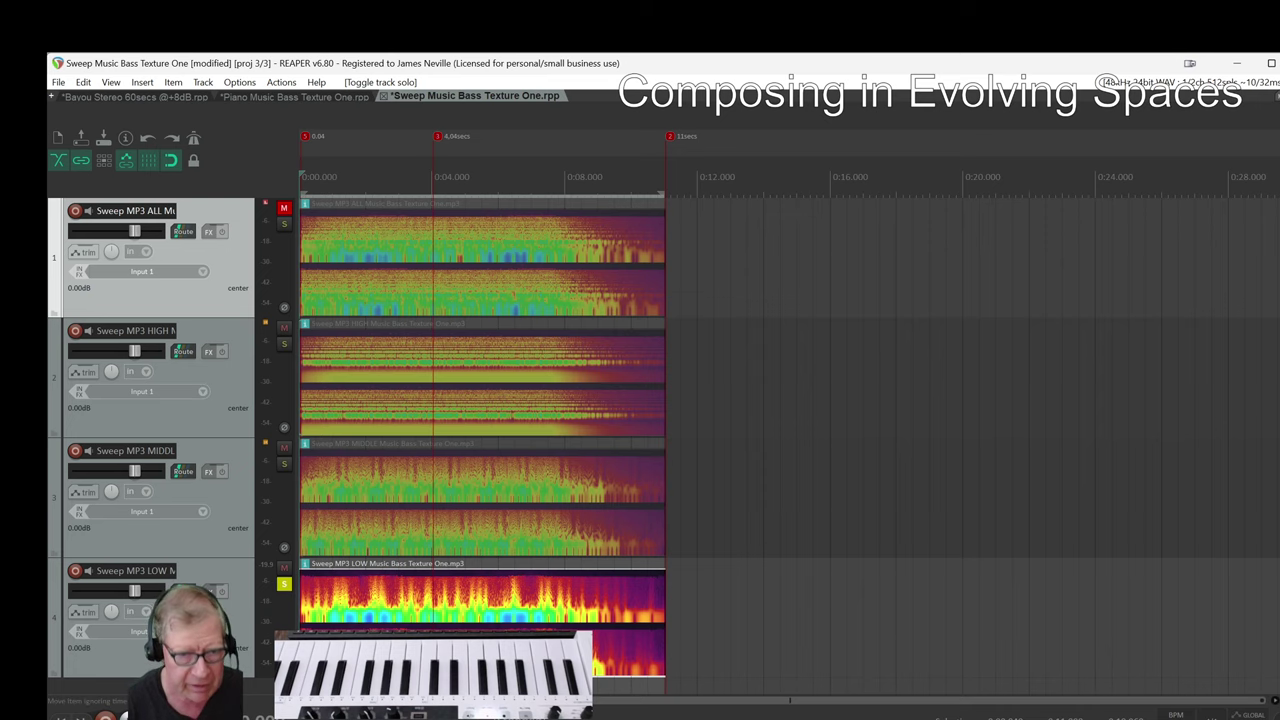
Move the solo from the Sweep MP3 LOW track to the MIDDLE track and play the middle band.
click(285, 588)
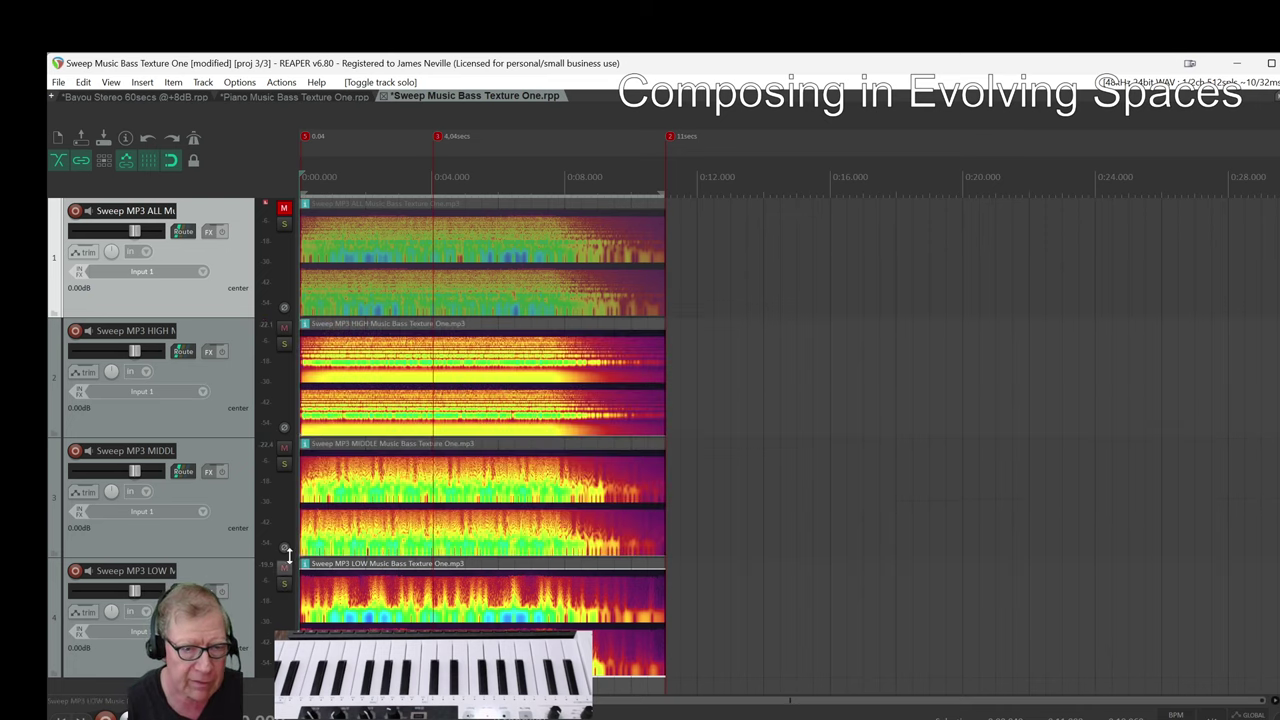
click(285, 465)
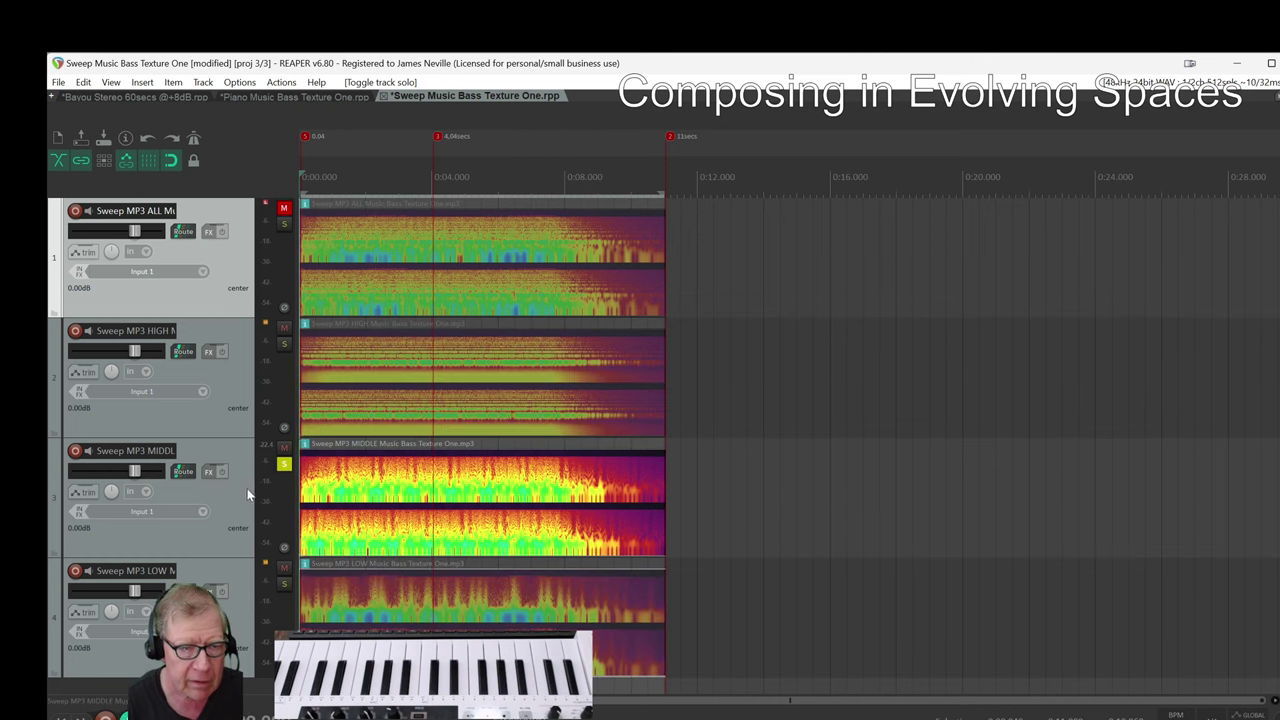
key(space)
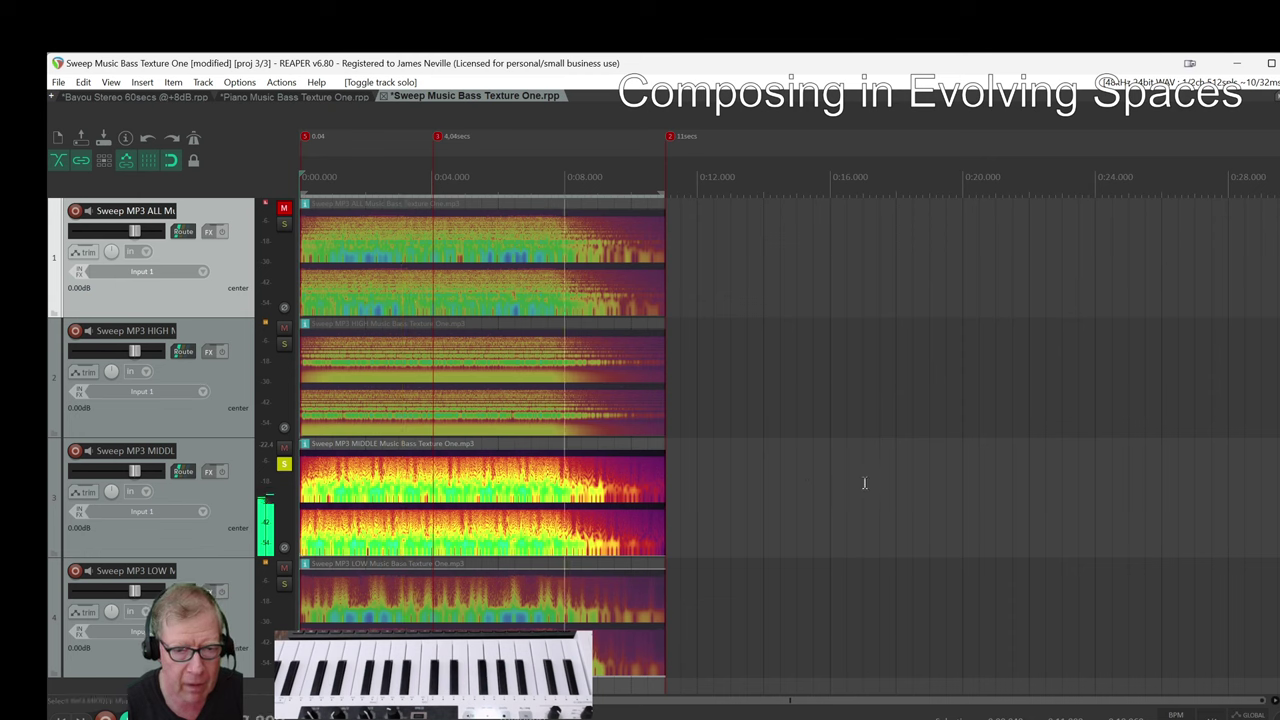
key(space)
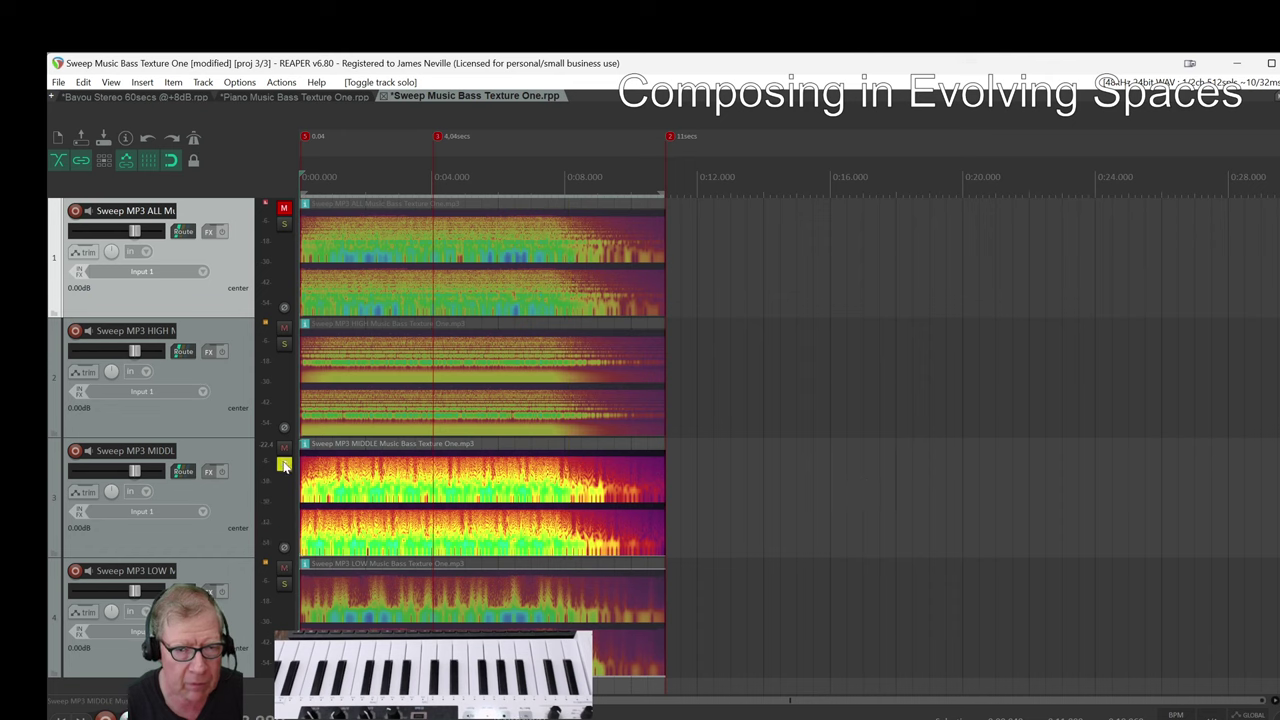
Unsolo the Sweep MP3 MIDDLE track and play the high, middle and low bands together.
click(284, 463)
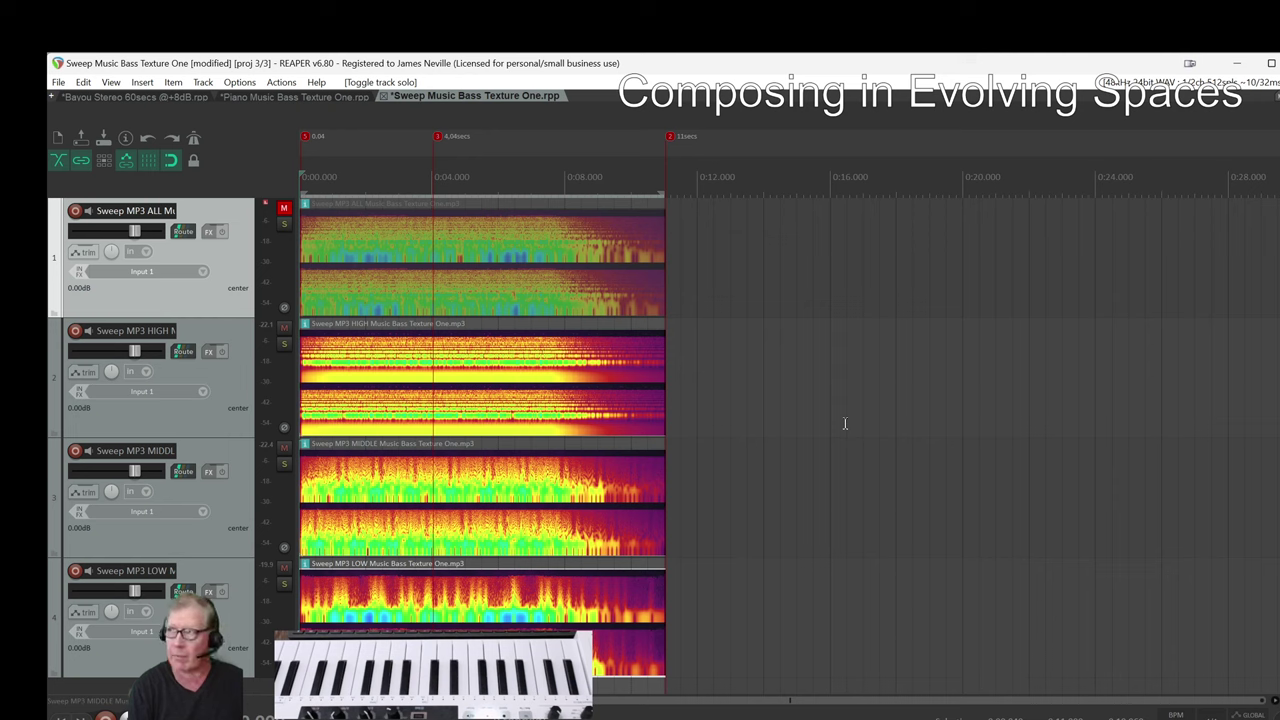
key(space)
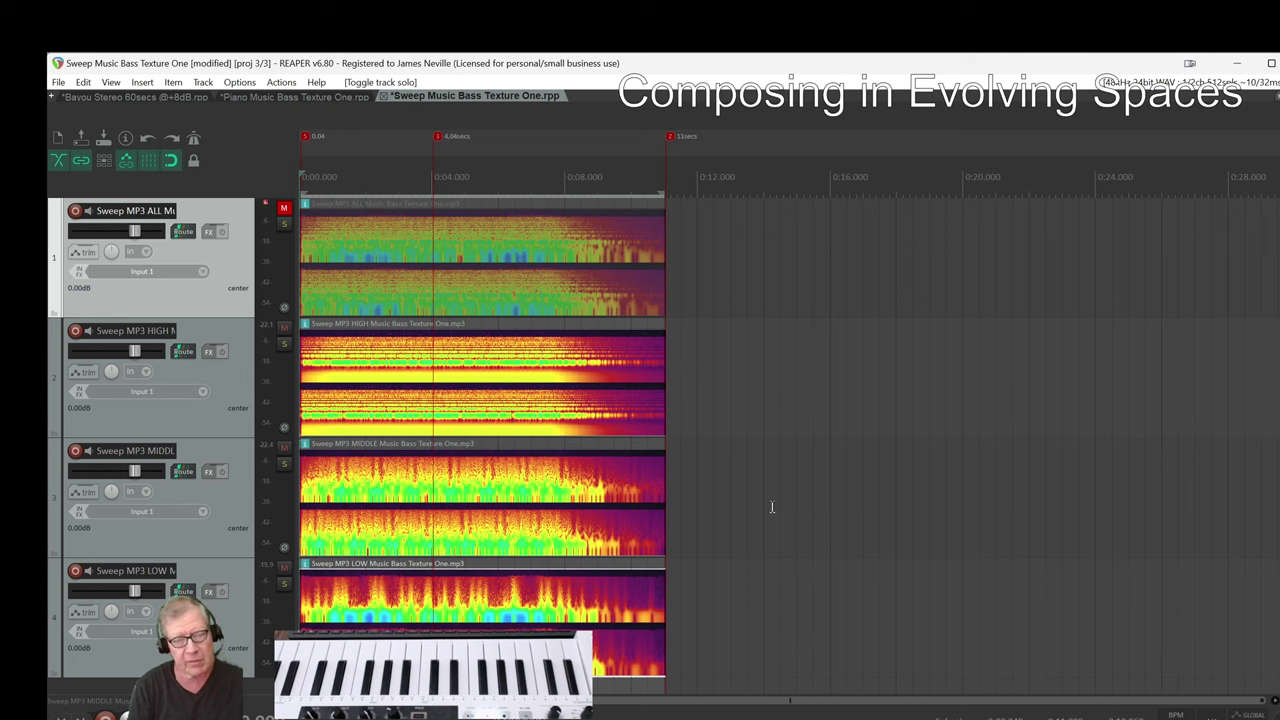
key(space)
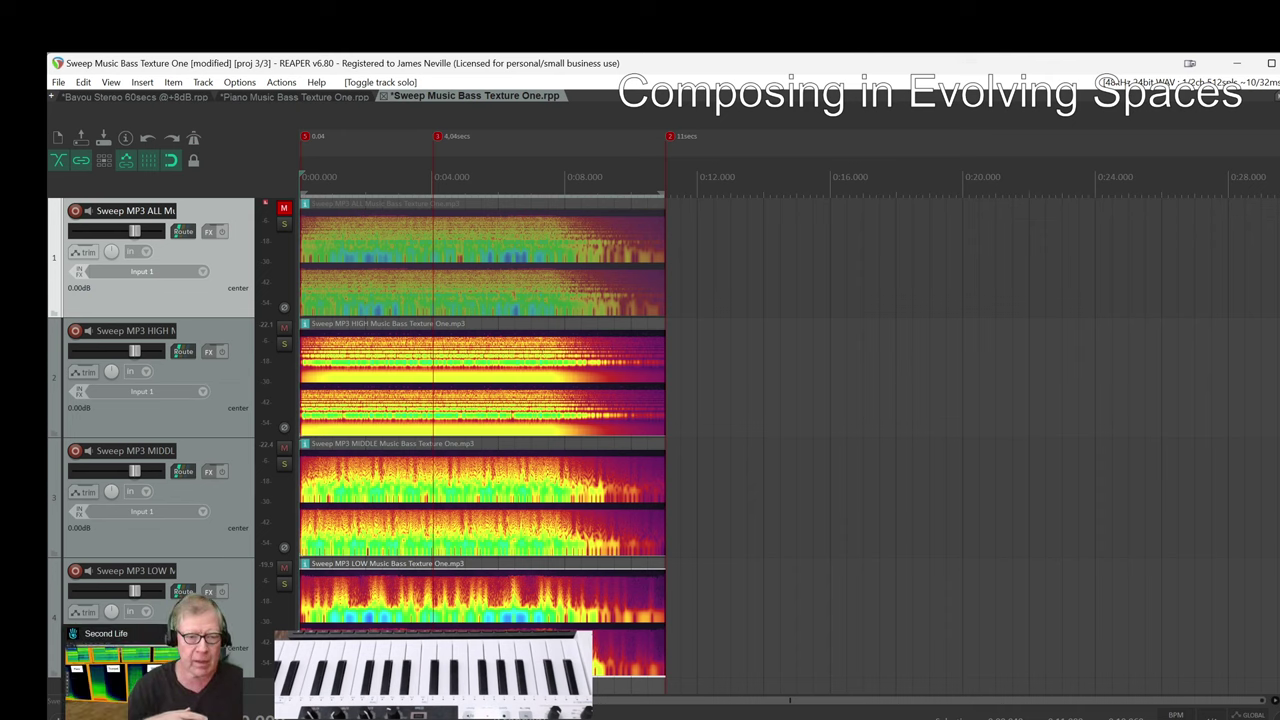
Switch to Second Life and examine the long and short vowel spectrogram panels above the instrument row, from long A to short u.
key(alt+Tab)
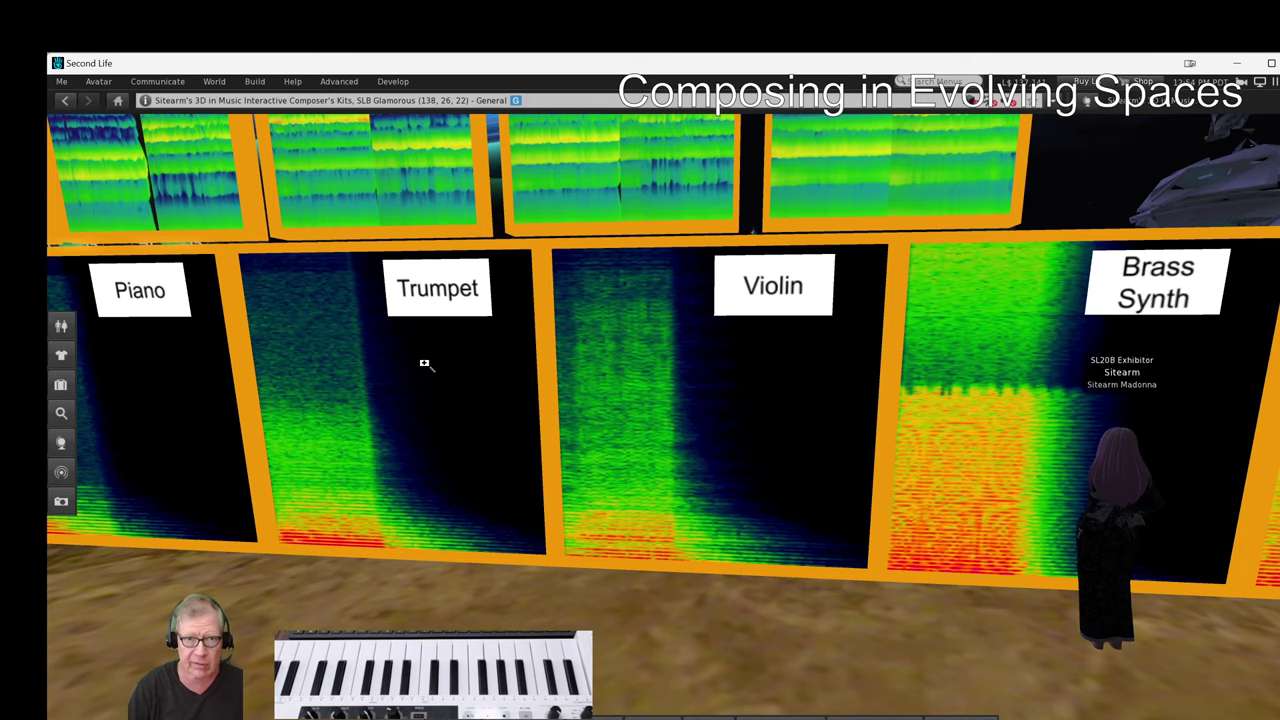
scroll(551, 209, down, 5)
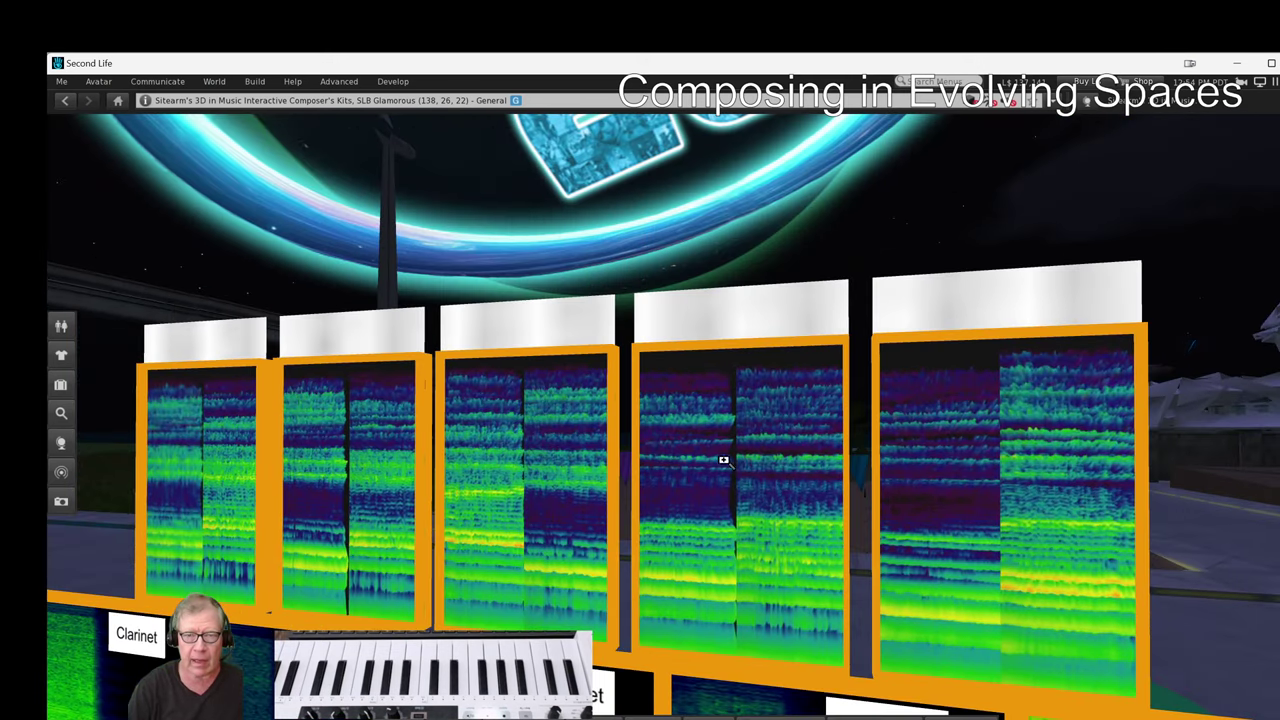
scroll(663, 416, up, 5)
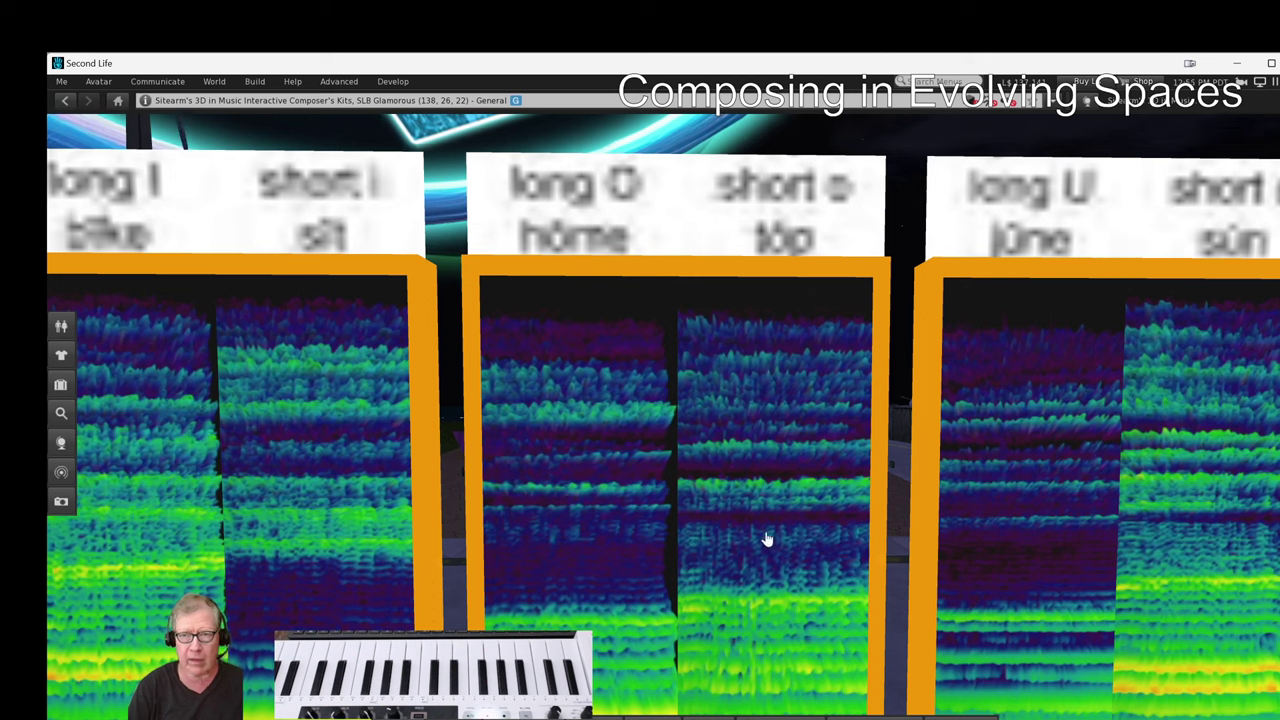
mouse_move(1240, 81)
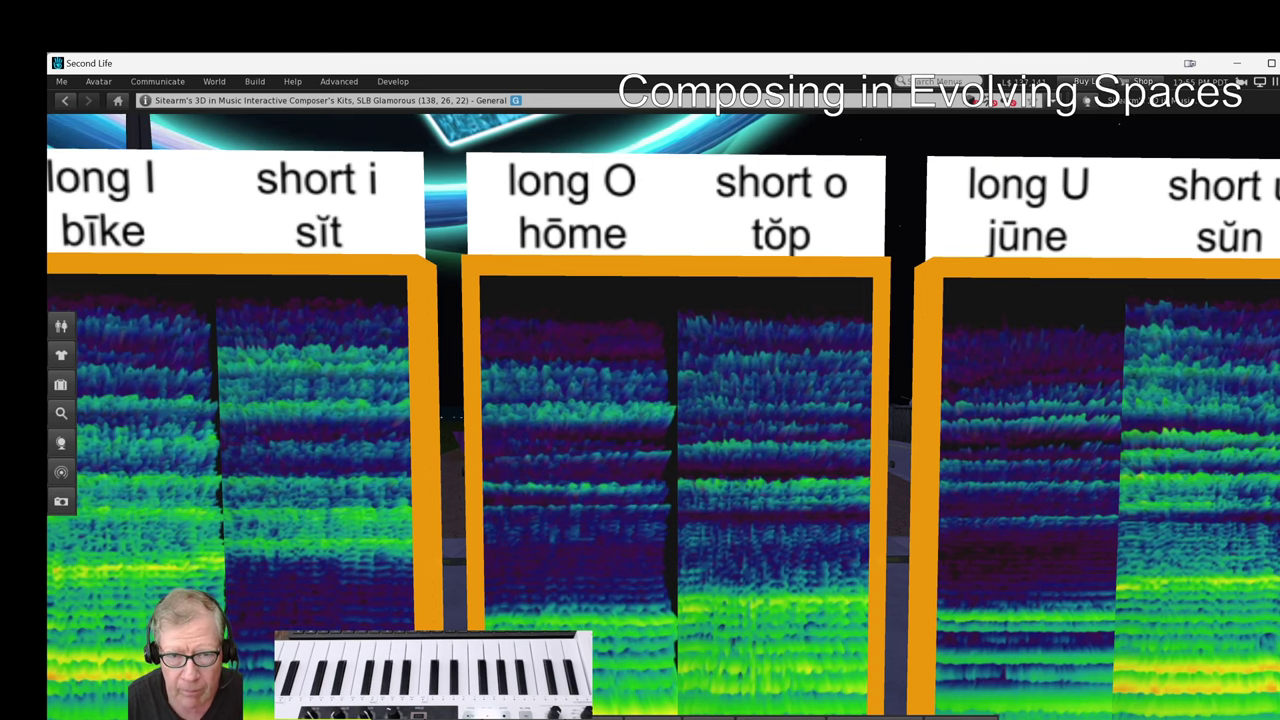
key(Escape)
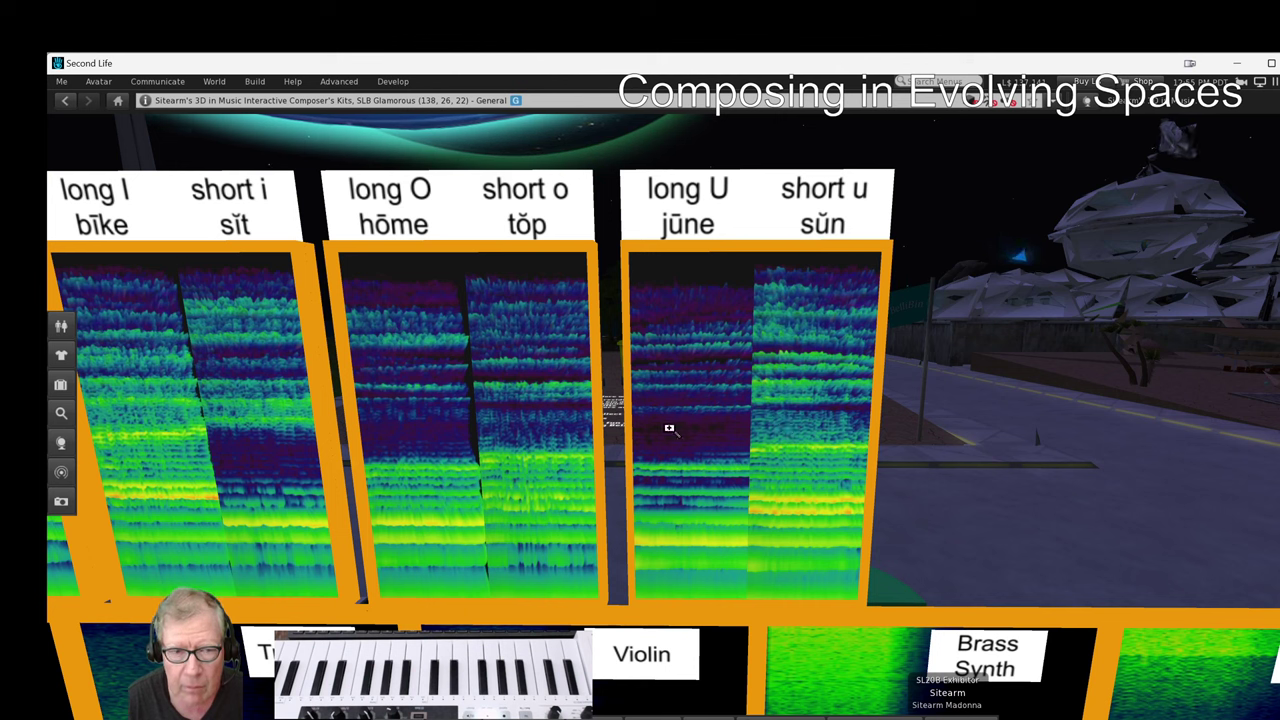
key(Escape)
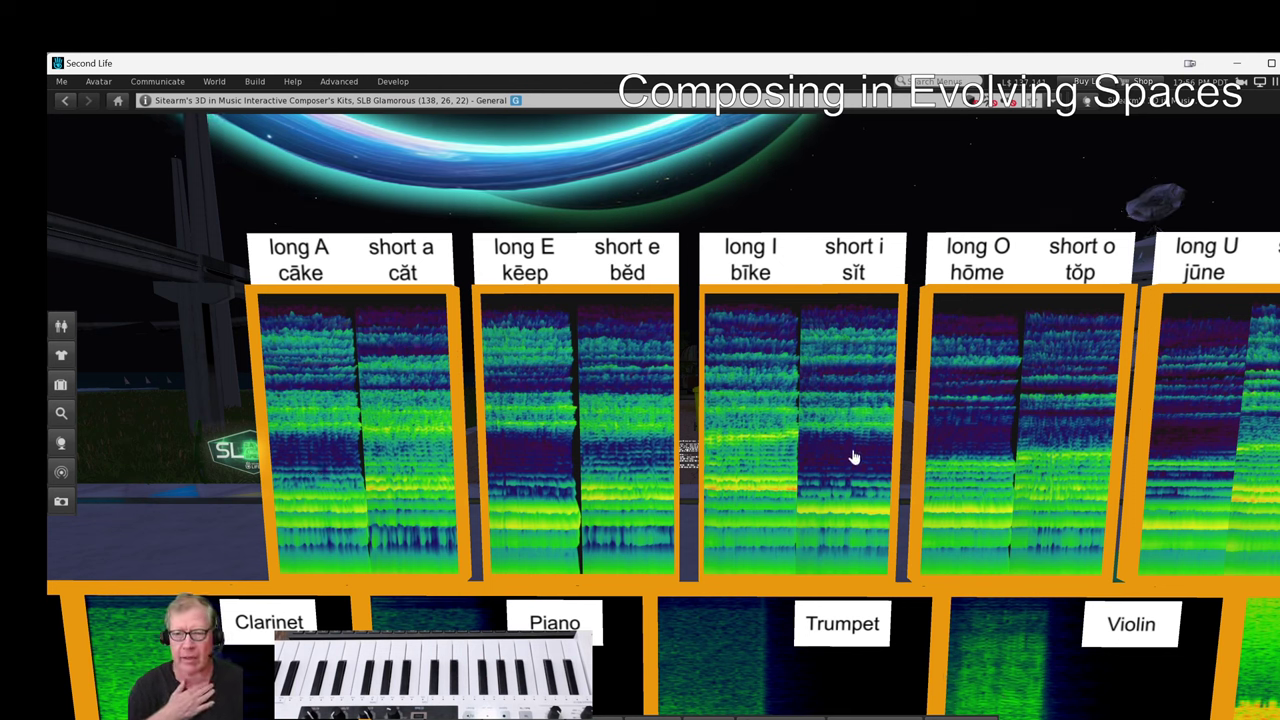
key(Right)
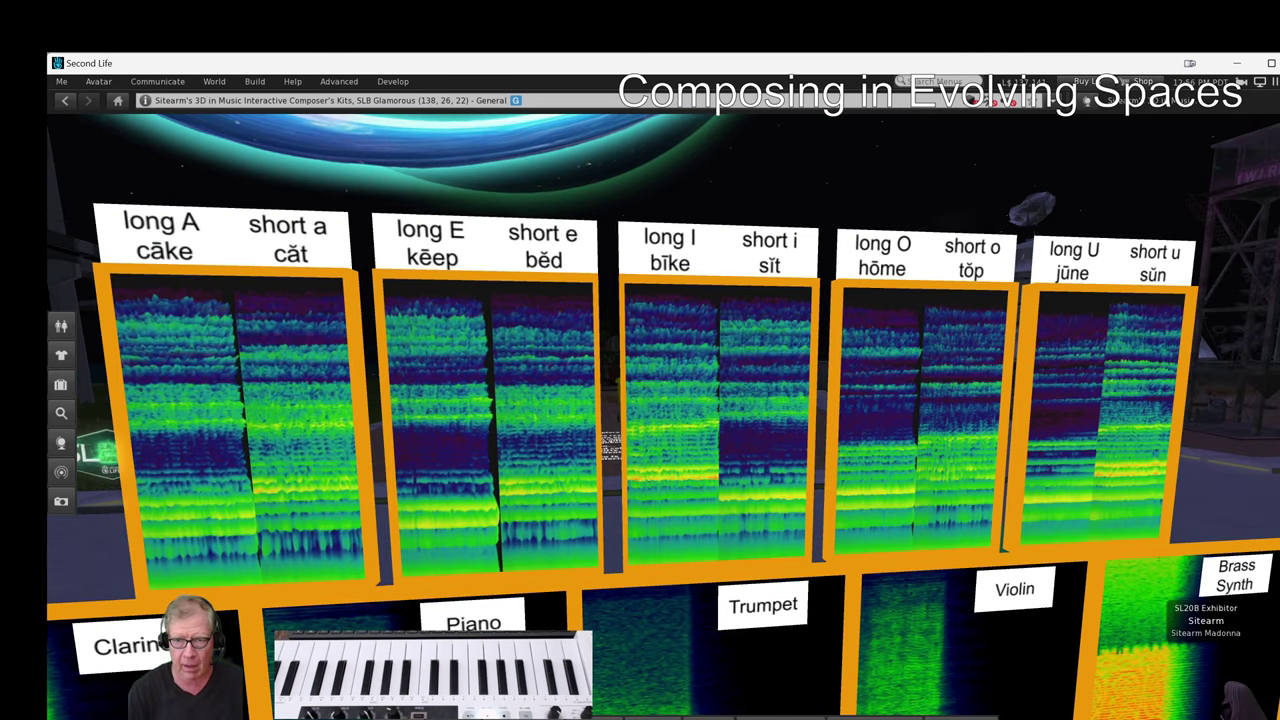
key(Left)
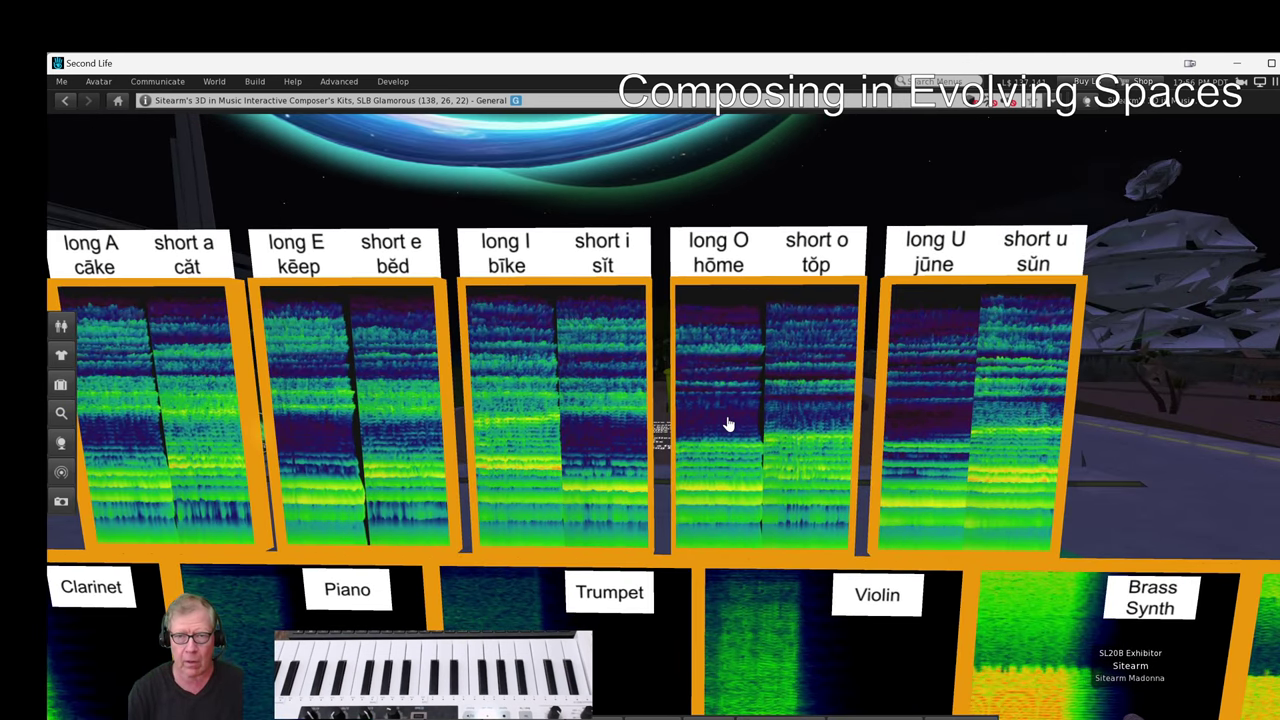